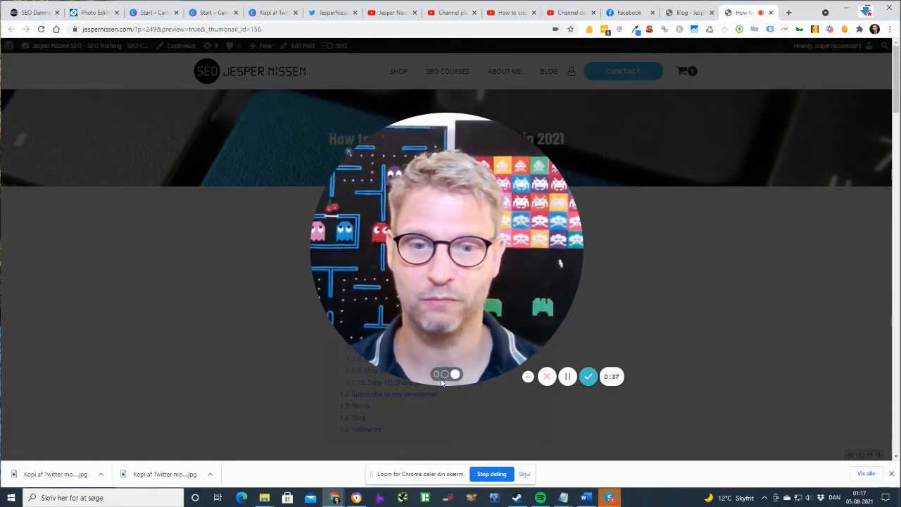
Step: Open the "How to create Twitter Moments in 2021" post from the website's blog and skim through it
left_click(445, 377)
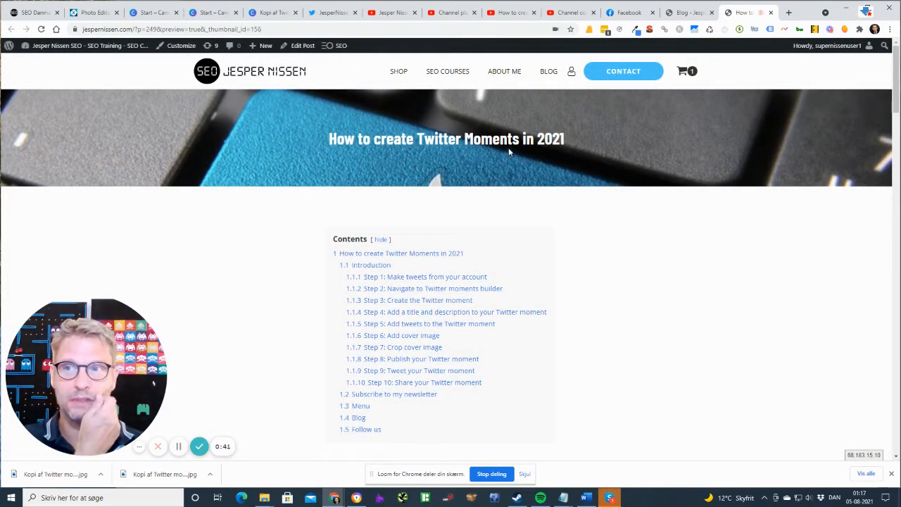
left_click(549, 73)
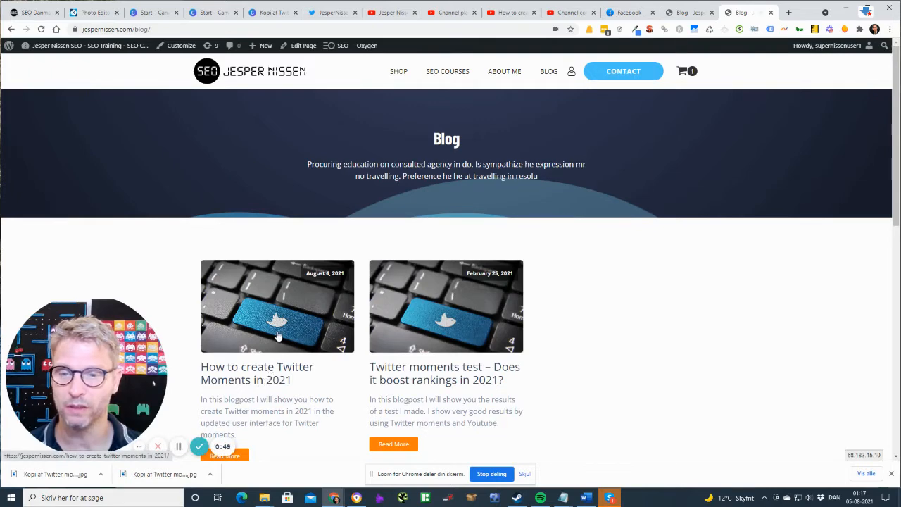
left_click(272, 377)
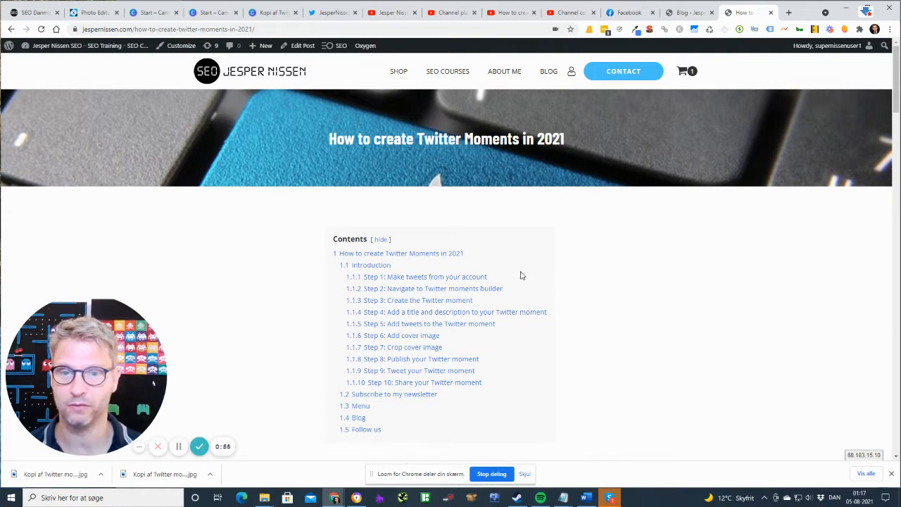
scroll(505, 295, "down", 8)
scroll(513, 294, "up", 8)
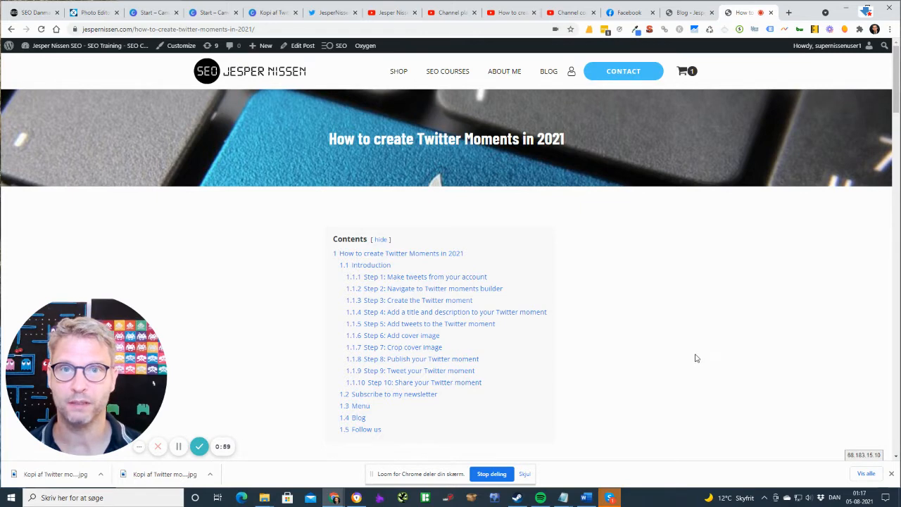
Step: Switch to the Twitter profile, load the new tweets and look through the account's recent posts
left_click(336, 14)
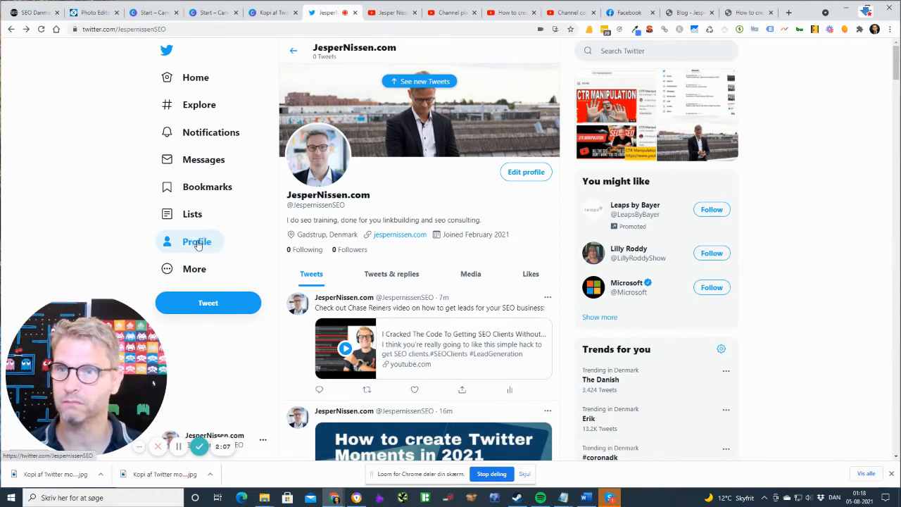
left_click(431, 82)
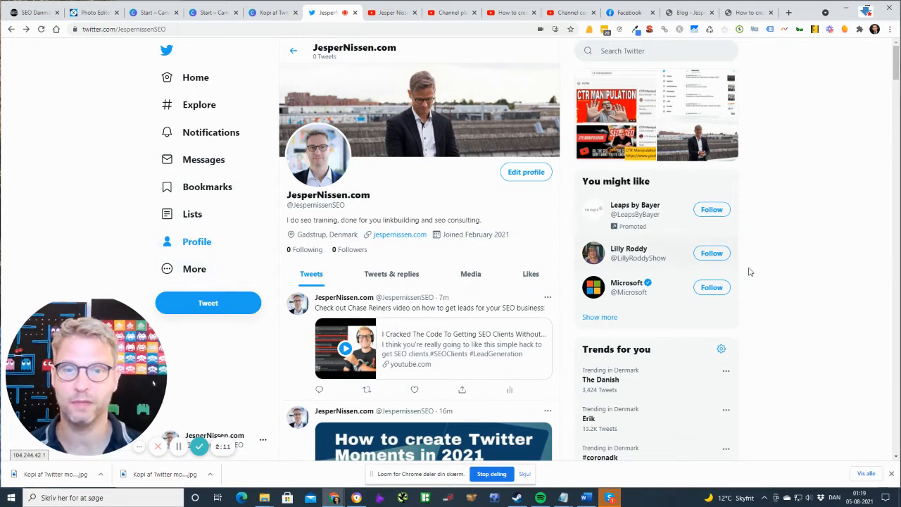
scroll(495, 296, "down", 10)
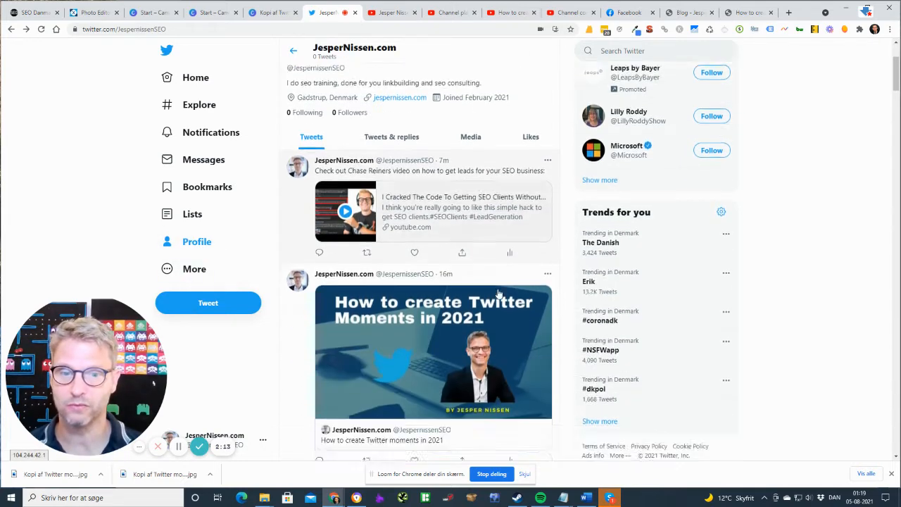
scroll(495, 295, "up", 10)
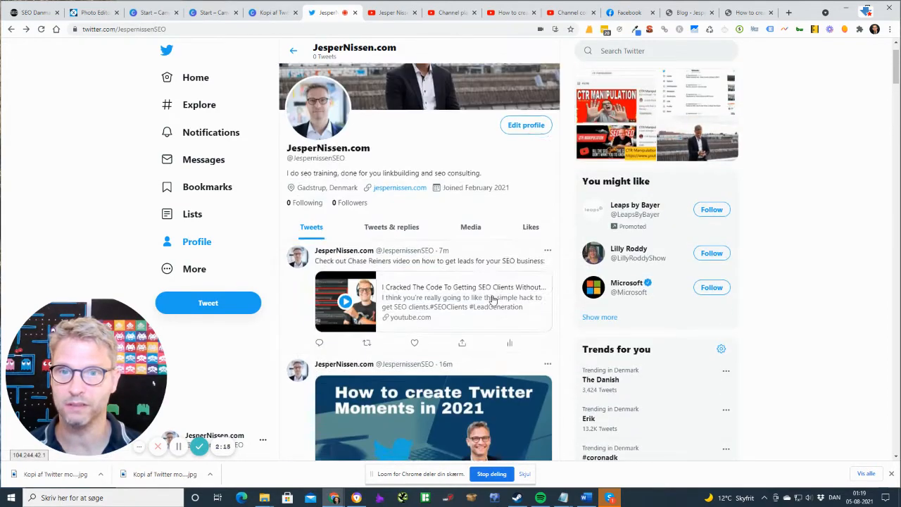
scroll(493, 301, "down", 3)
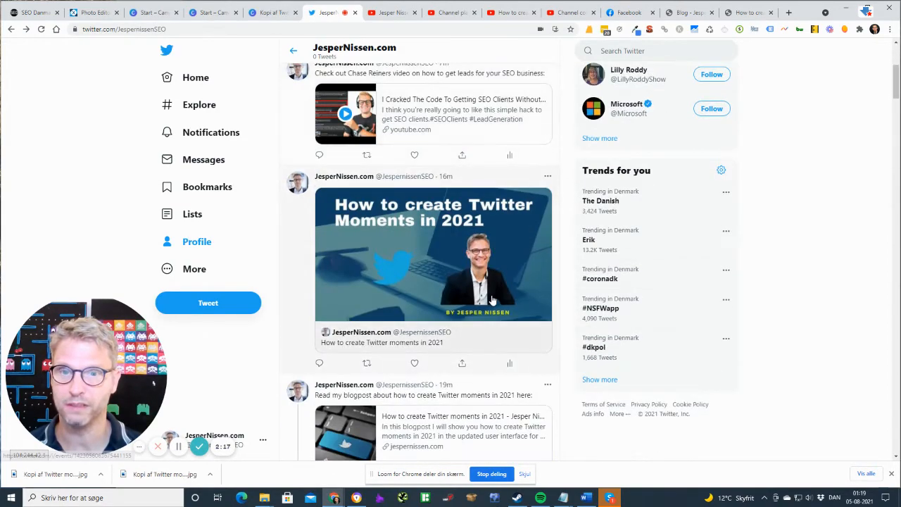
scroll(492, 301, "down", 3)
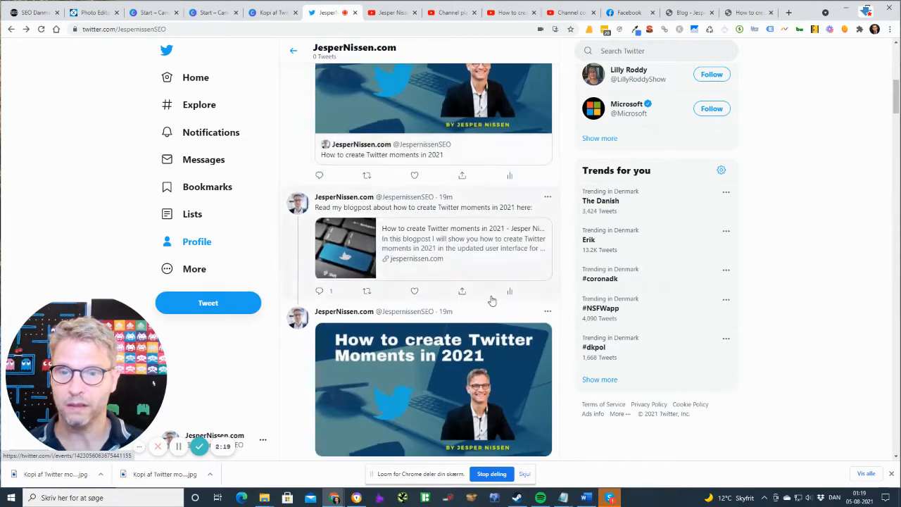
scroll(491, 299, "up", 6)
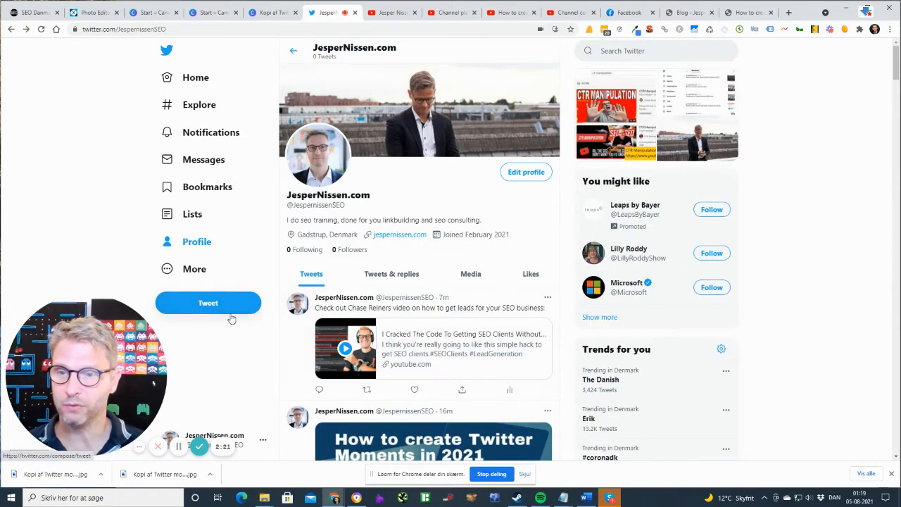
Step: Compose a new tweet reading "This is a Tweet so you can see how to create Twitter moments in 2021."
left_click(204, 310)
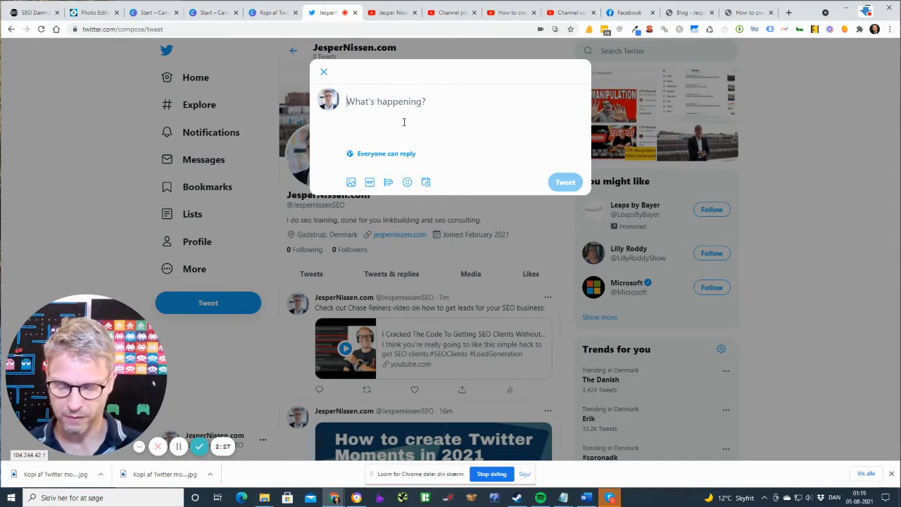
type("This is a ")
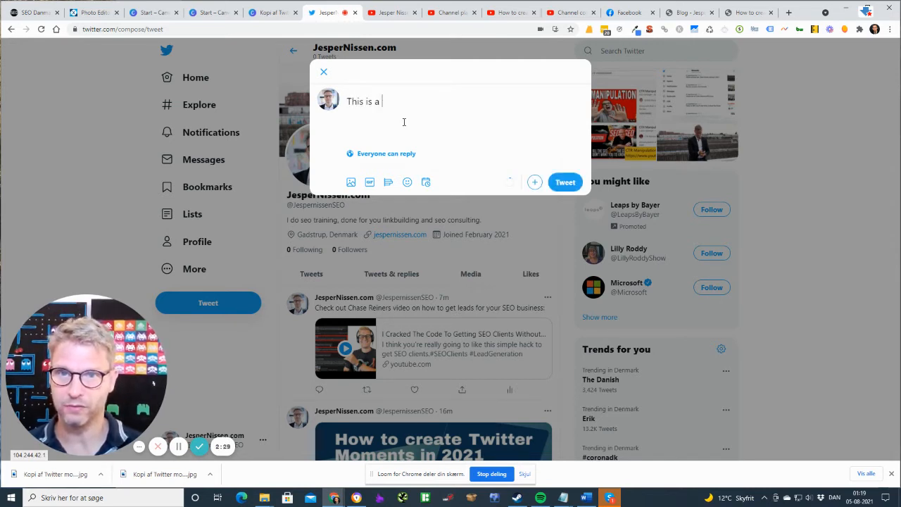
type("Tweet so ")
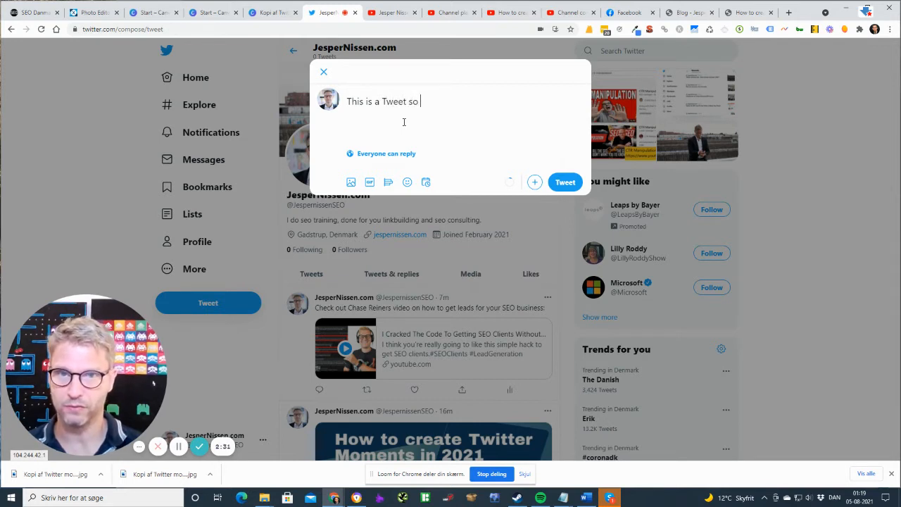
type("you can see ho")
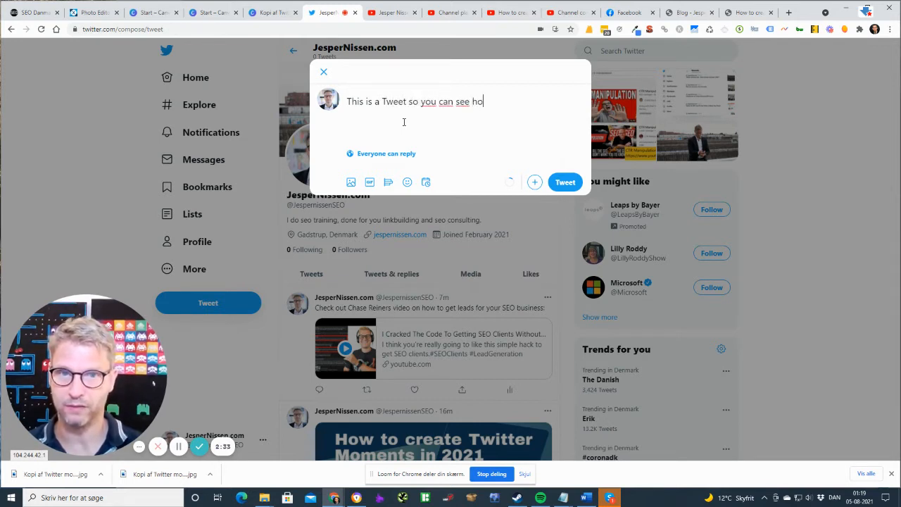
type("w to create ")
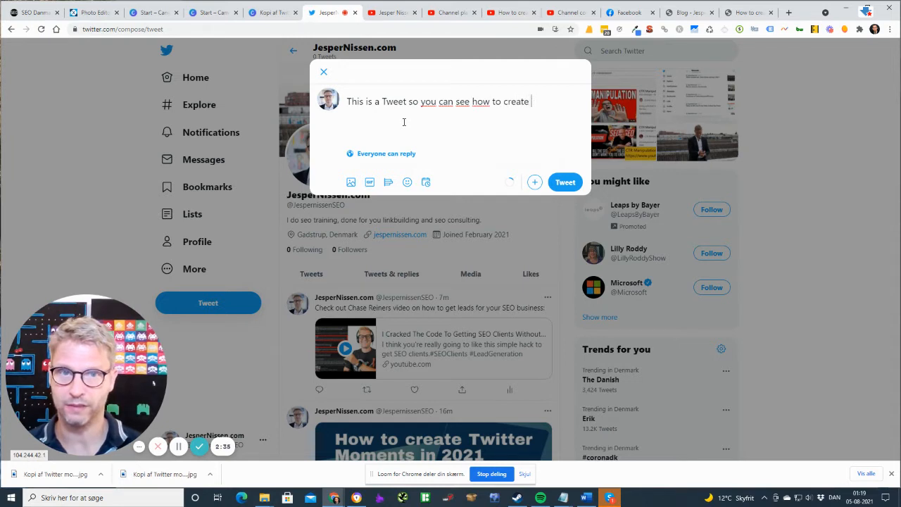
type("Twitter momen")
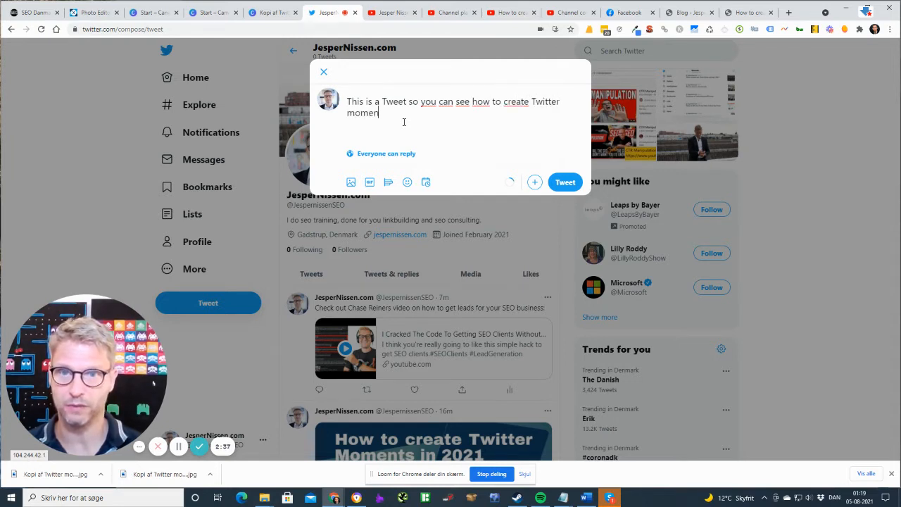
type("ts in 2021.")
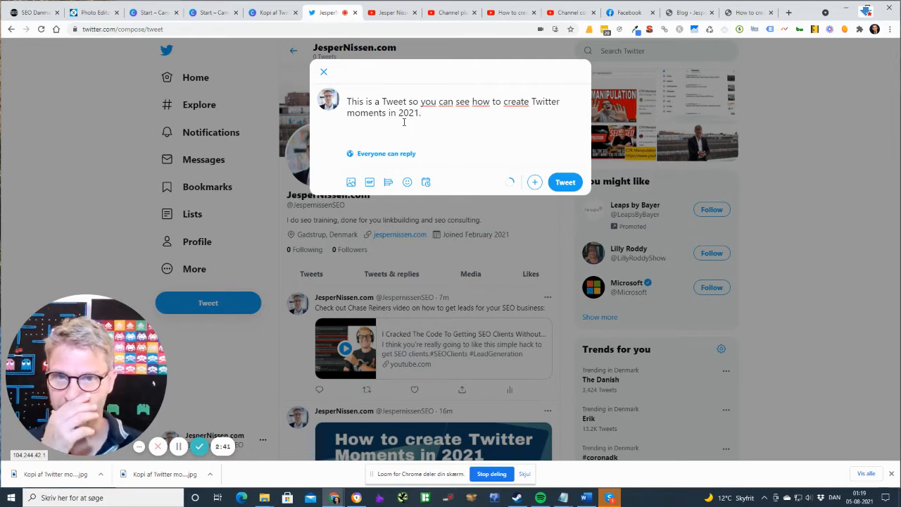
Step: Add a second tweet to the thread containing only the How-to-create-Twitter-Moments-in-2021 image from the Blogpostimages folder
left_click(535, 182)
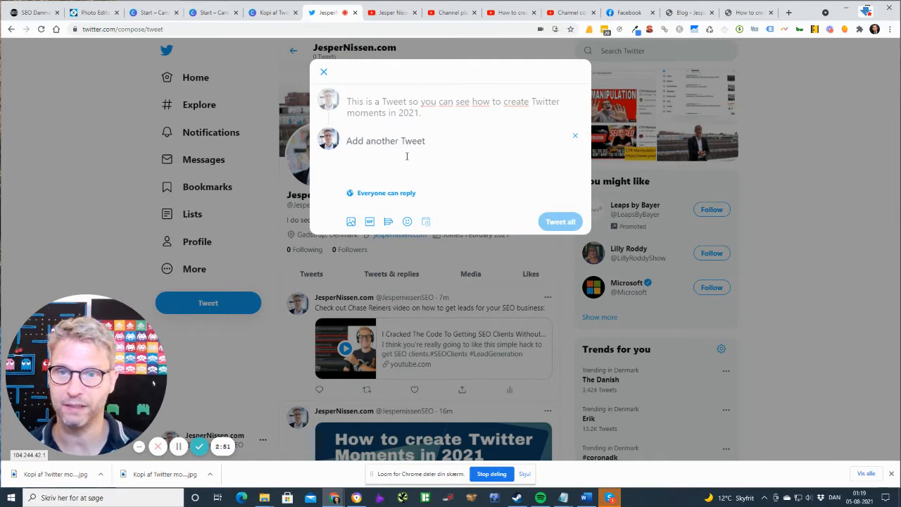
left_click(352, 223)
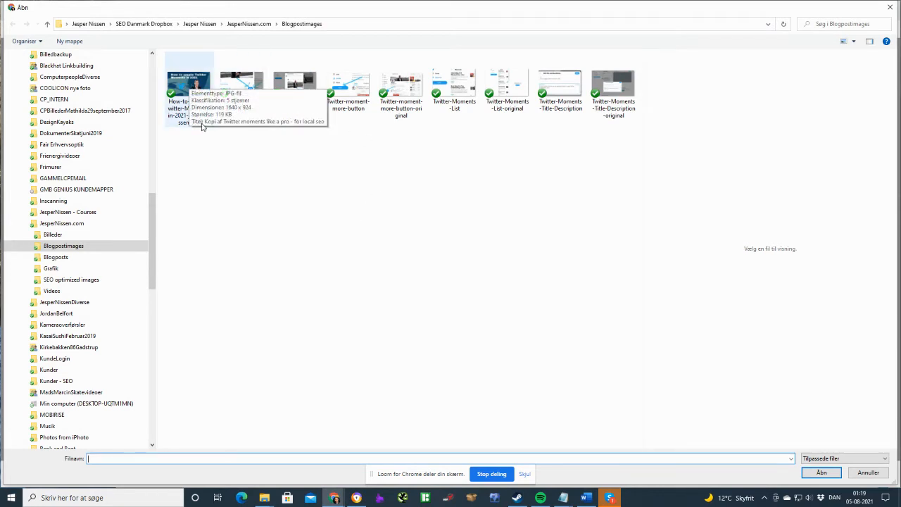
left_click(190, 86)
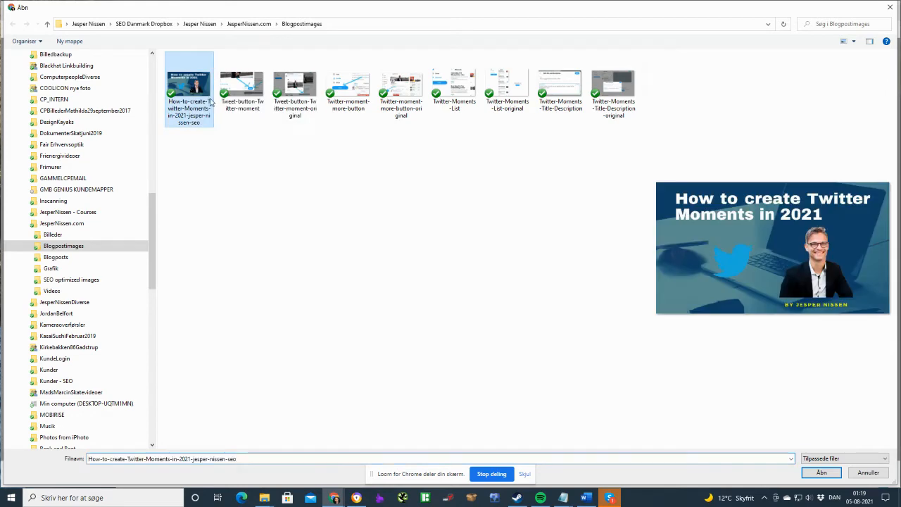
left_click(823, 473)
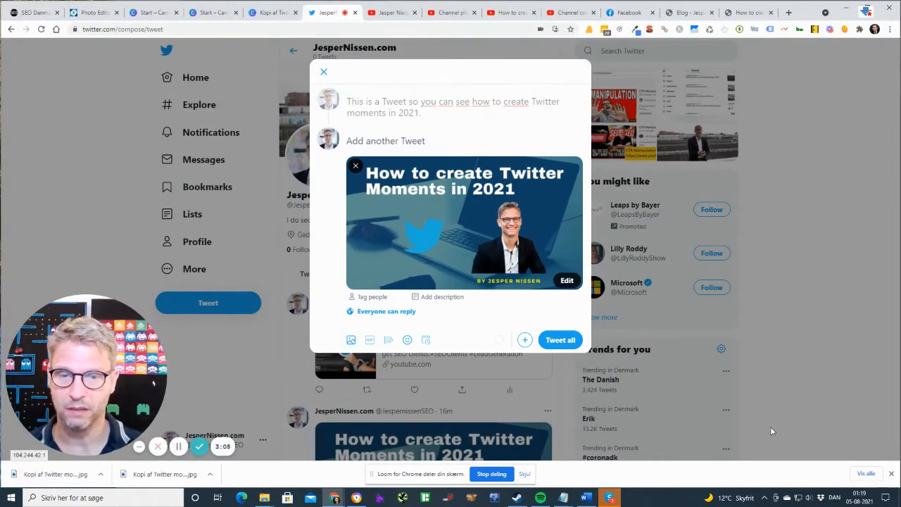
Step: Add a third tweet reading "Check out my website:" followed by the profile's website address, and publish the whole thread
left_click(525, 341)
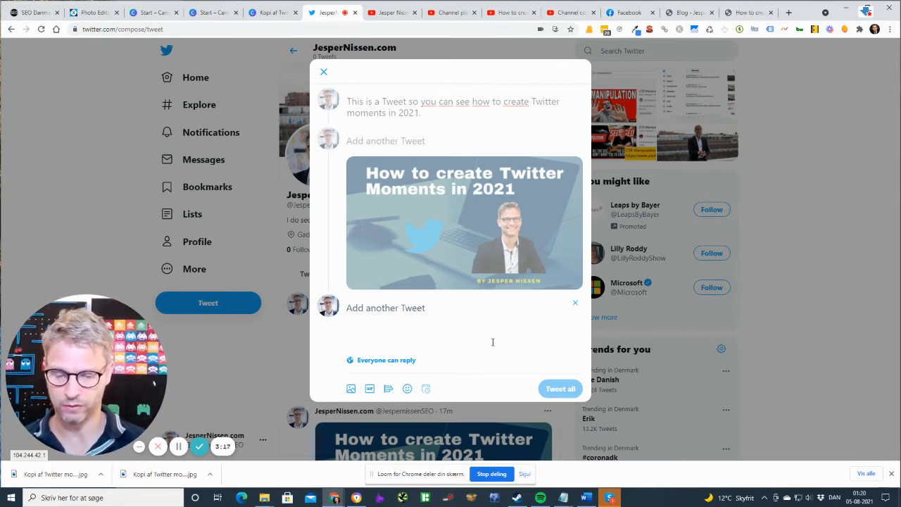
type("Check")
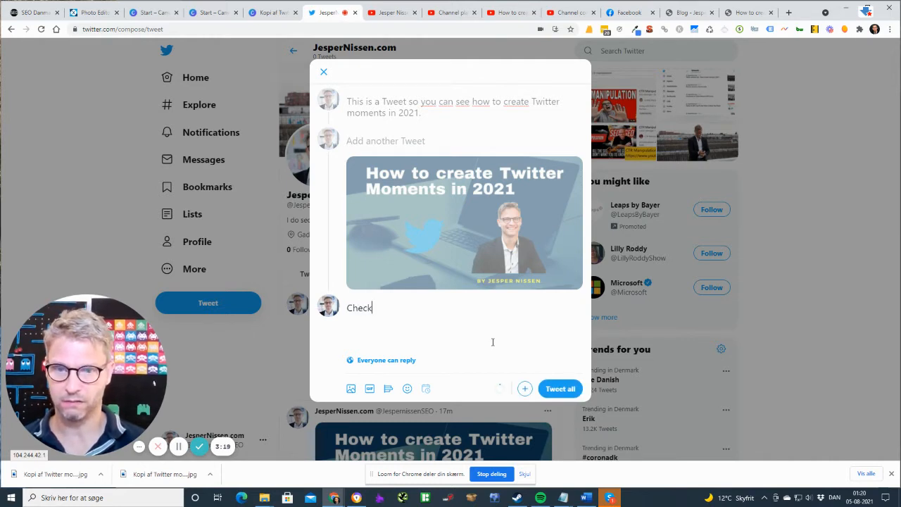
type(" out my websit")
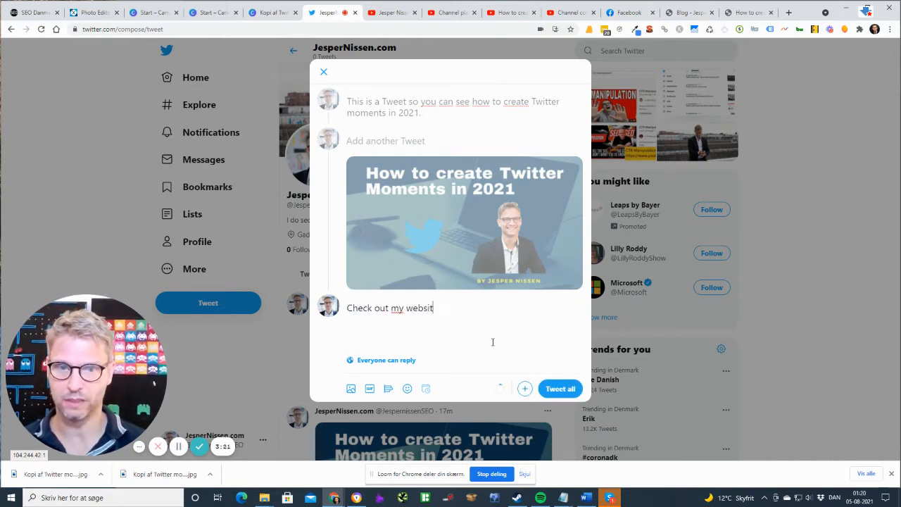
type("e: jespernisse")
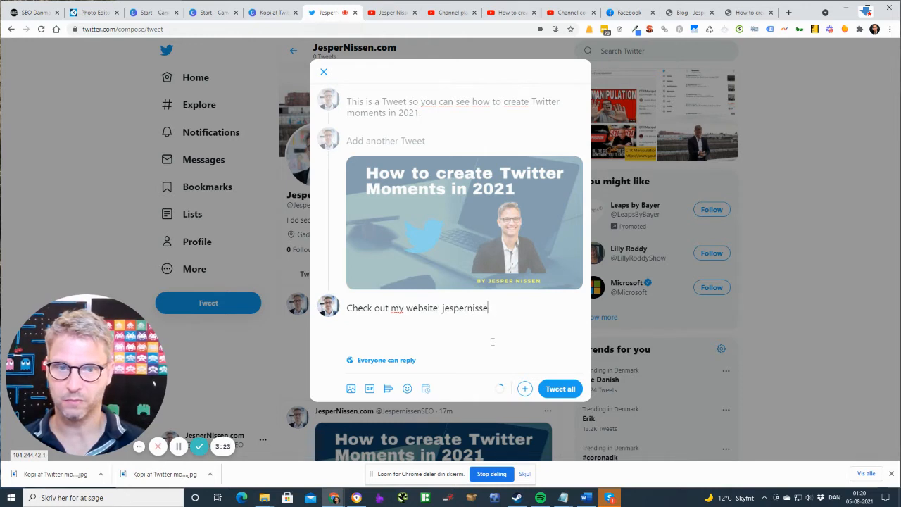
type("n.com")
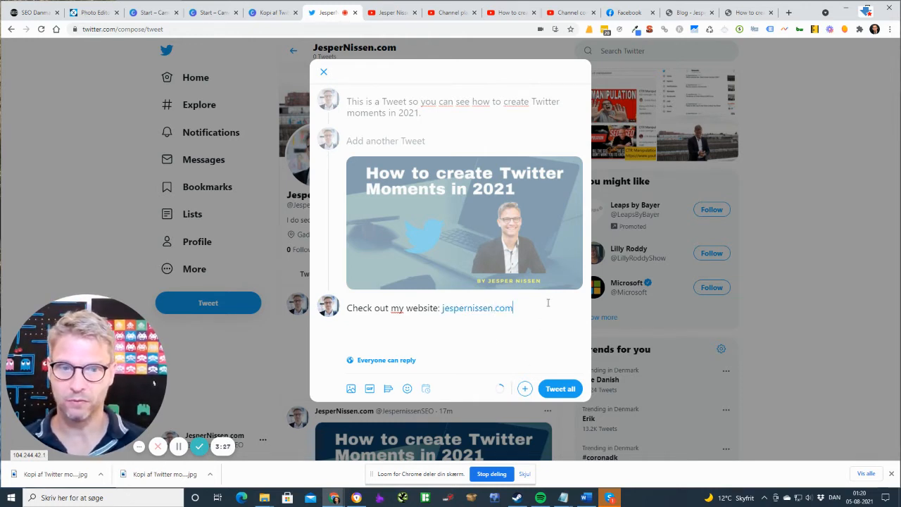
left_click_drag(459, 308, 465, 307)
left_click(417, 309)
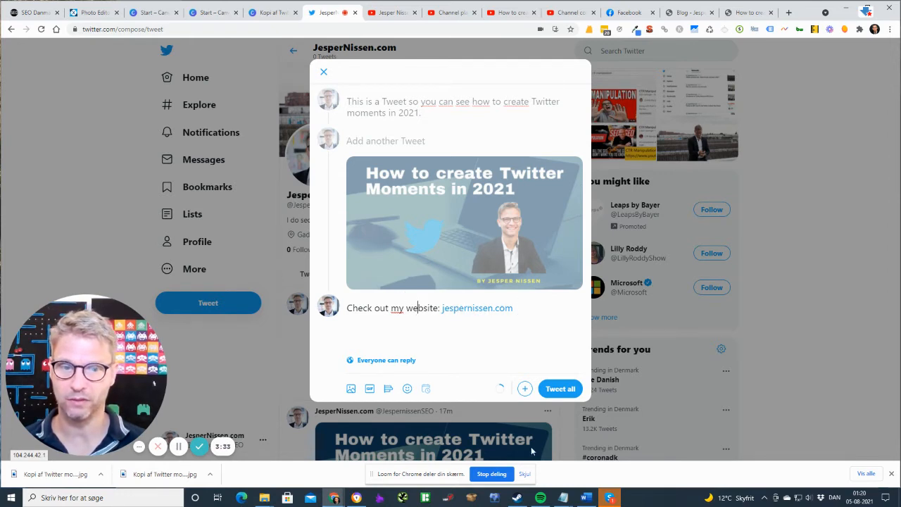
left_click(554, 392)
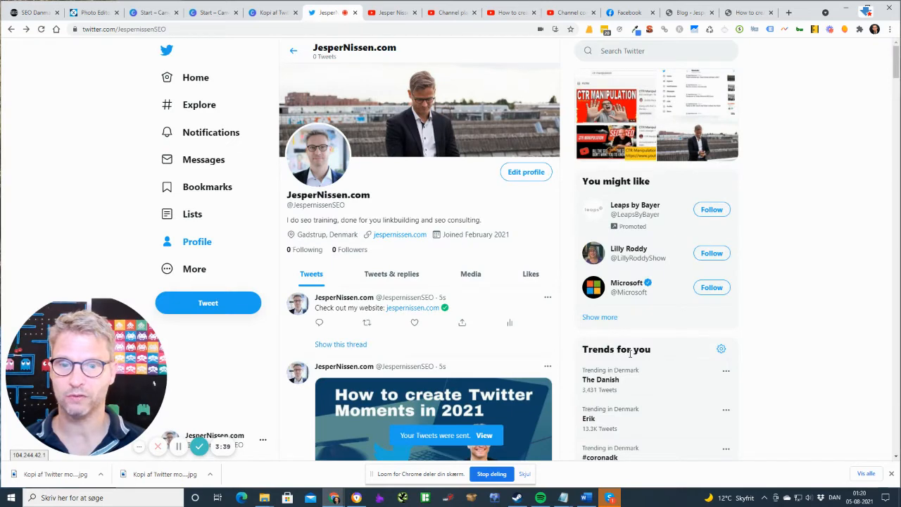
Step: Review the published thread on the profile and create a new Twitter Moment
scroll(631, 358, "down", 1)
scroll(632, 358, "down", 2)
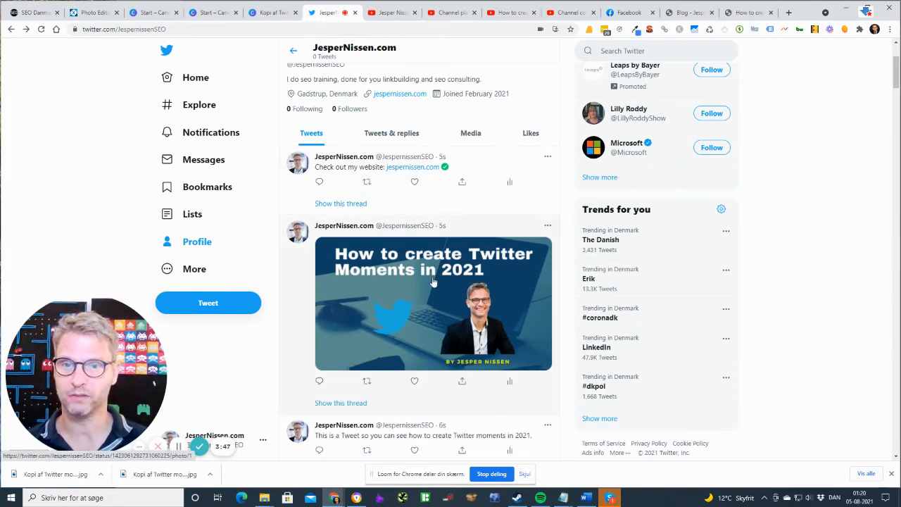
scroll(435, 278, "down", 2)
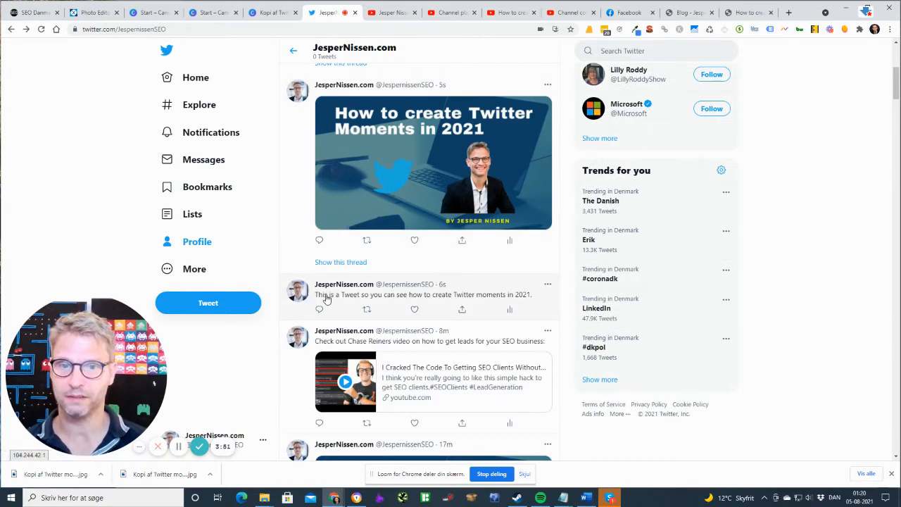
scroll(524, 297, "up", 4)
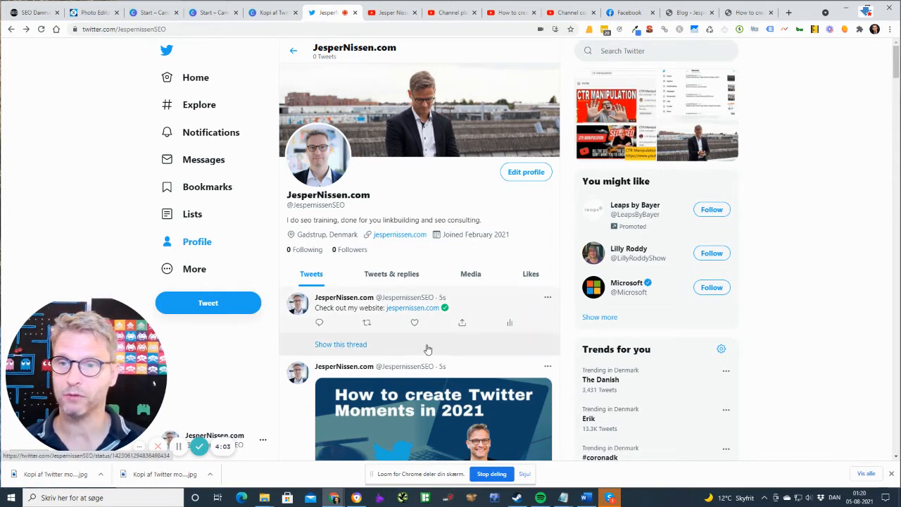
left_click(190, 272)
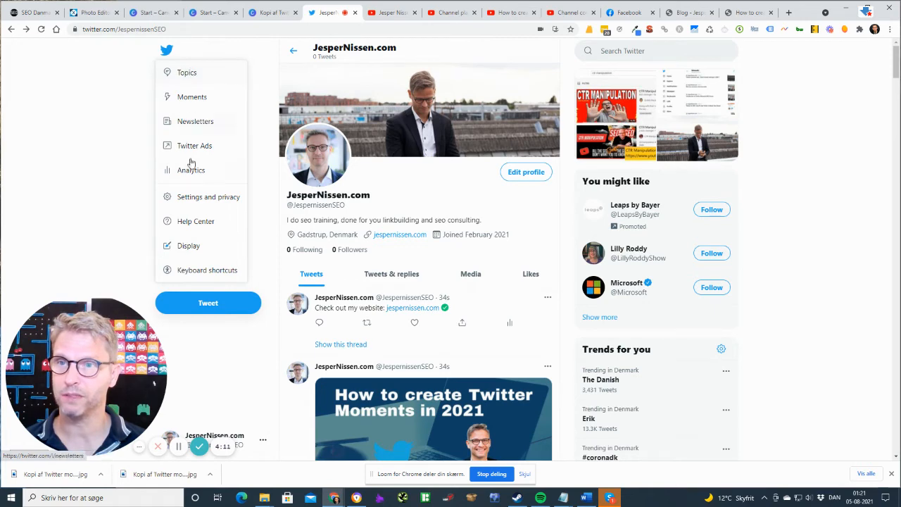
left_click(191, 98)
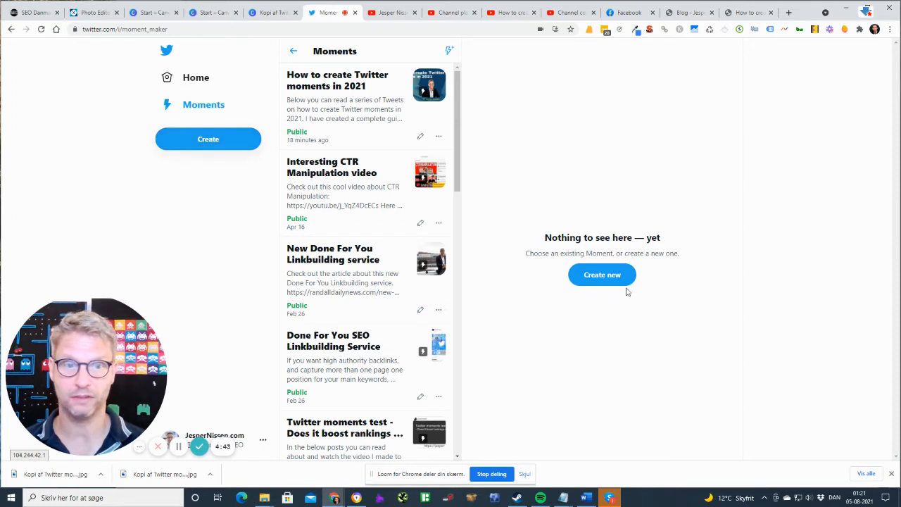
left_click(605, 276)
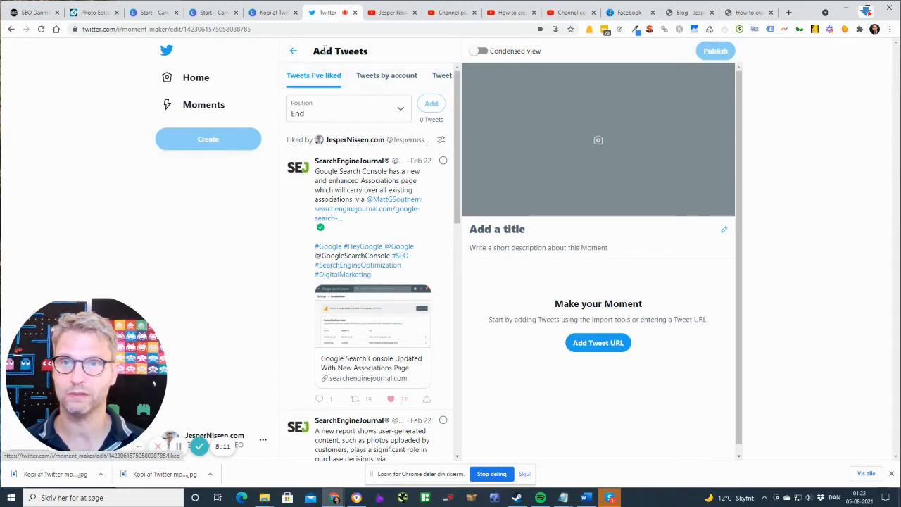
Step: Search for tweets matching "#seo" as a Moment source and load the suggested hashtag #SeoYeaJi
left_click_drag(313, 51, 373, 54)
left_click(373, 53)
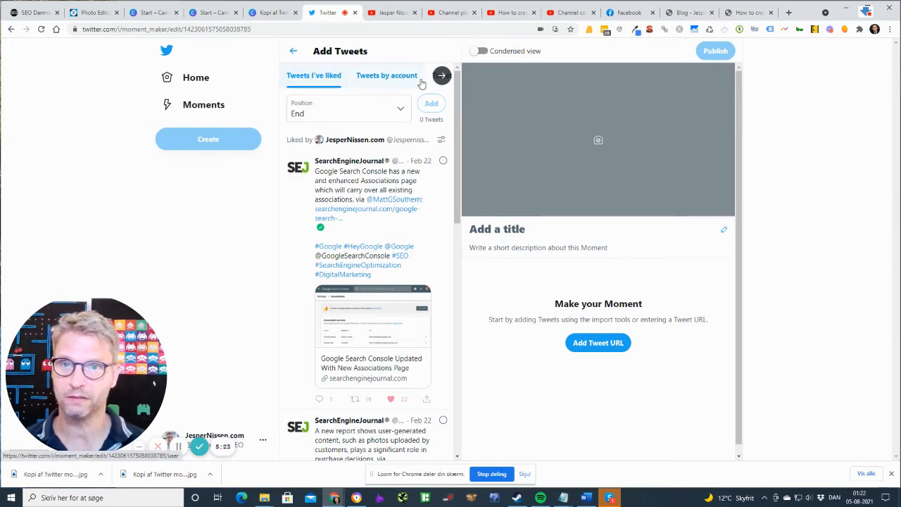
left_click(399, 81)
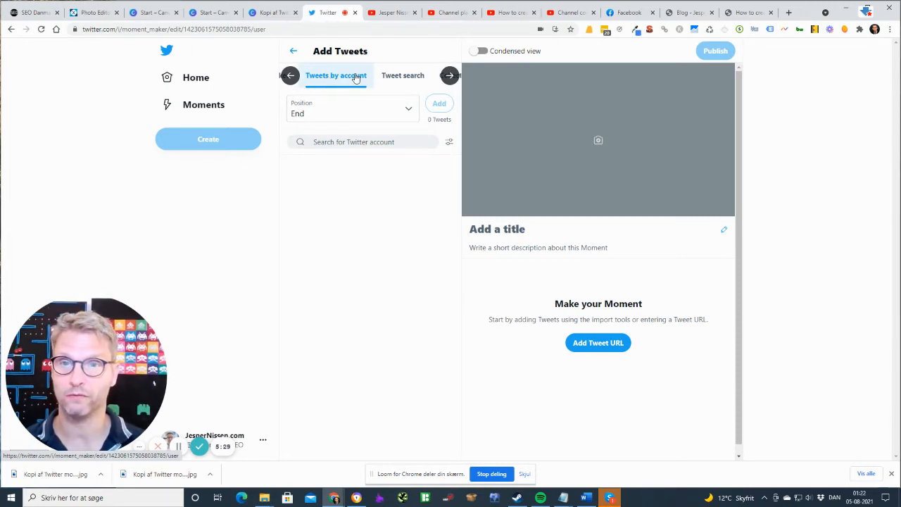
left_click(386, 77)
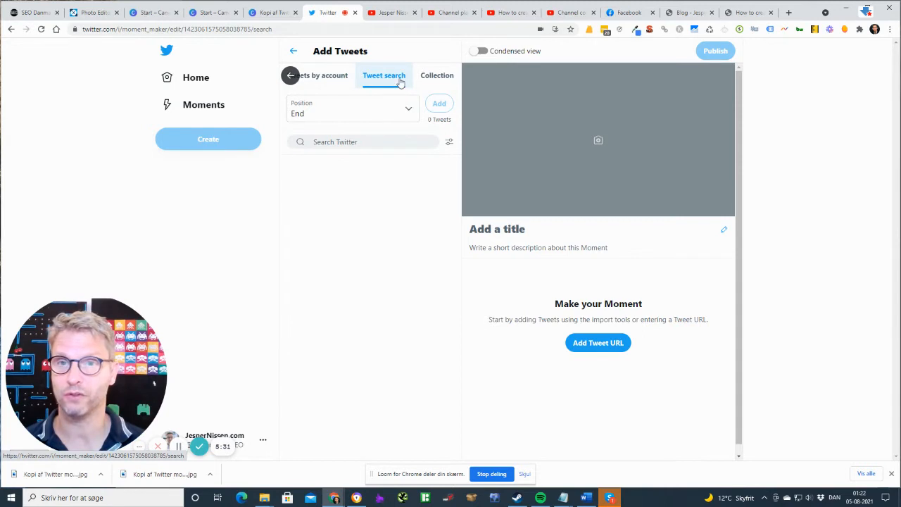
left_click(350, 141)
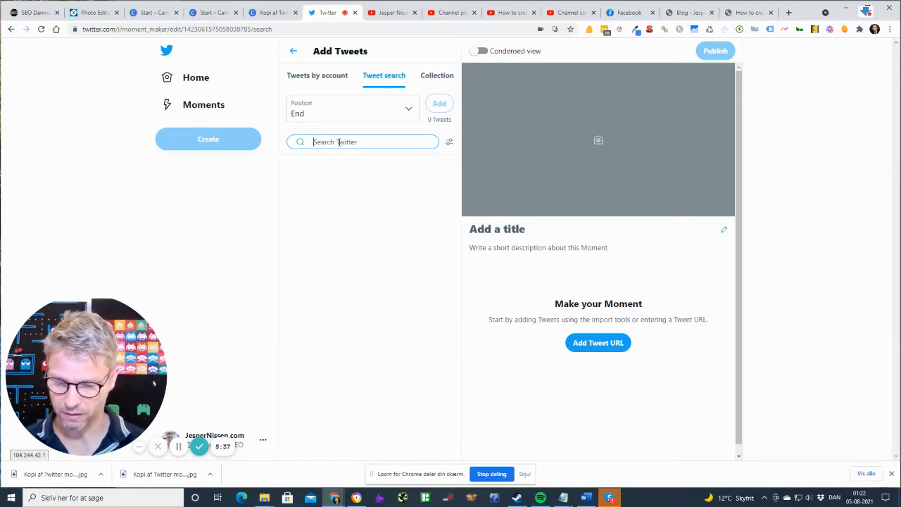
type("#seo")
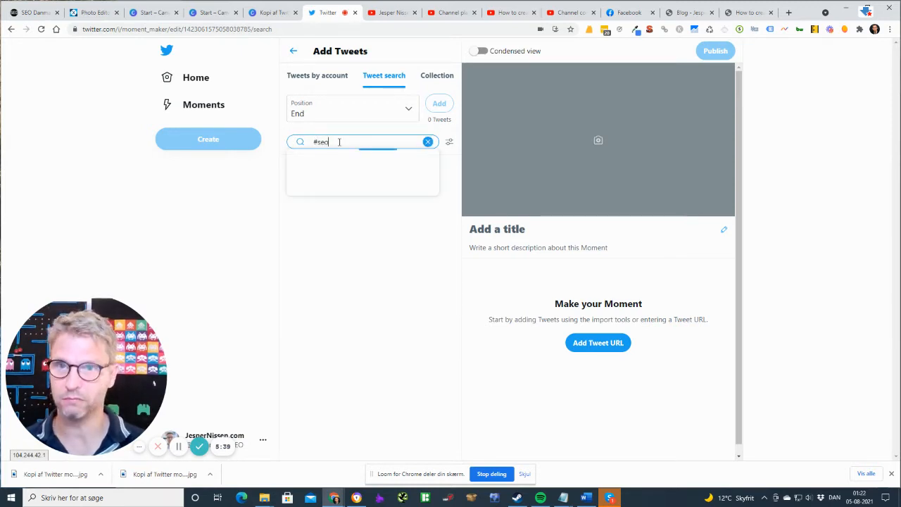
left_click(316, 162)
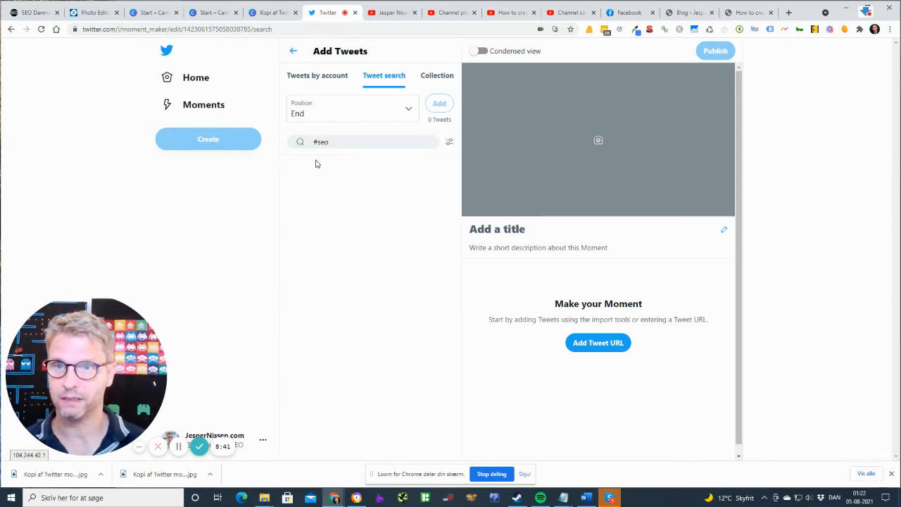
left_click(372, 142)
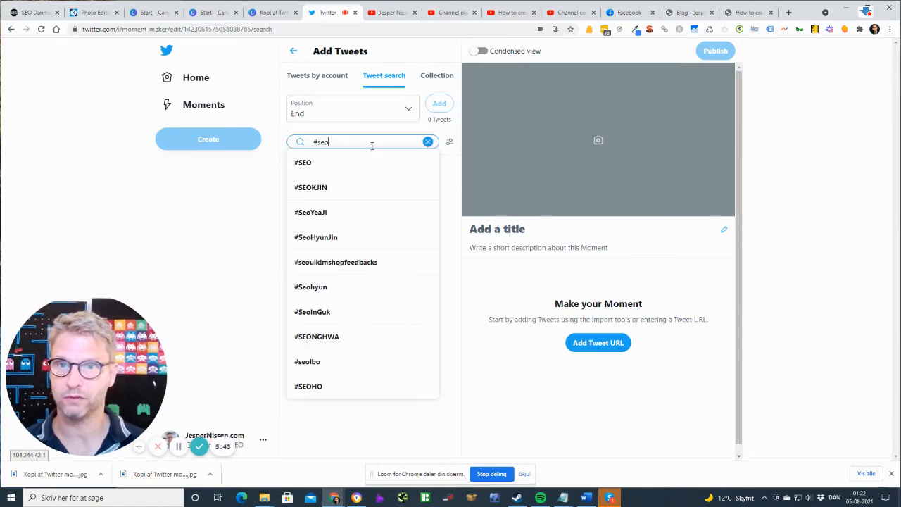
left_click(352, 165)
left_click(376, 138)
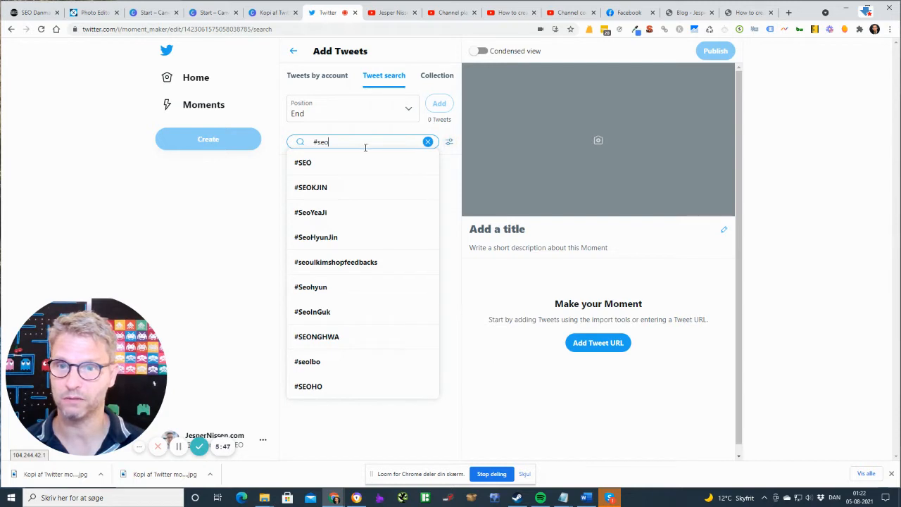
left_click(322, 214)
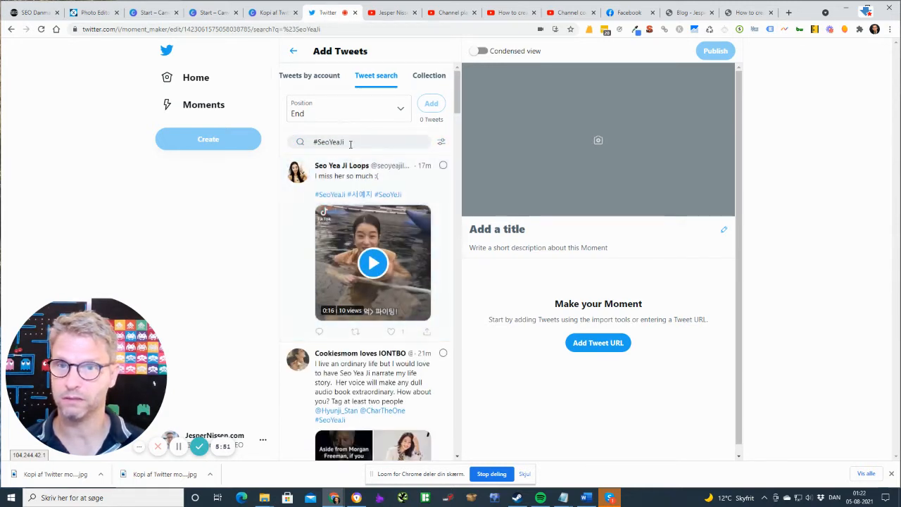
Step: Check the import option for a Collection ID and load the tweets posted by the own Twitter account
left_click(432, 78)
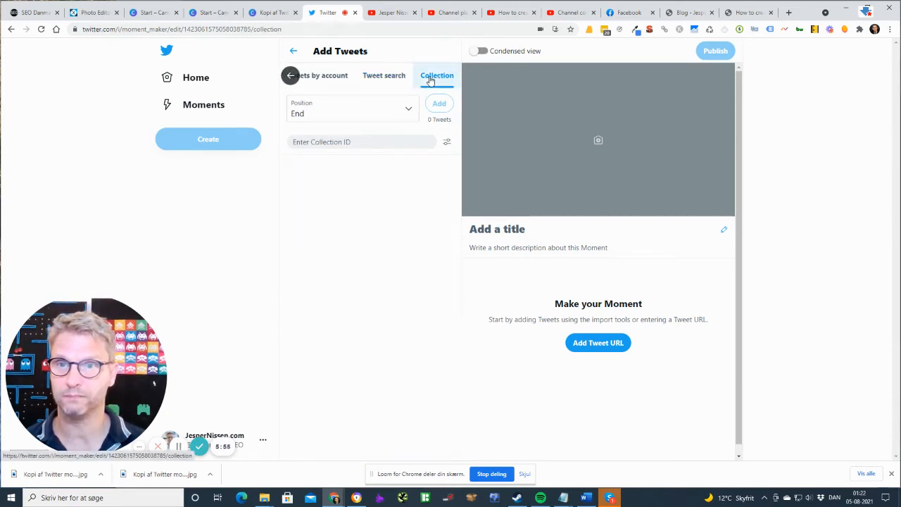
left_click(368, 141)
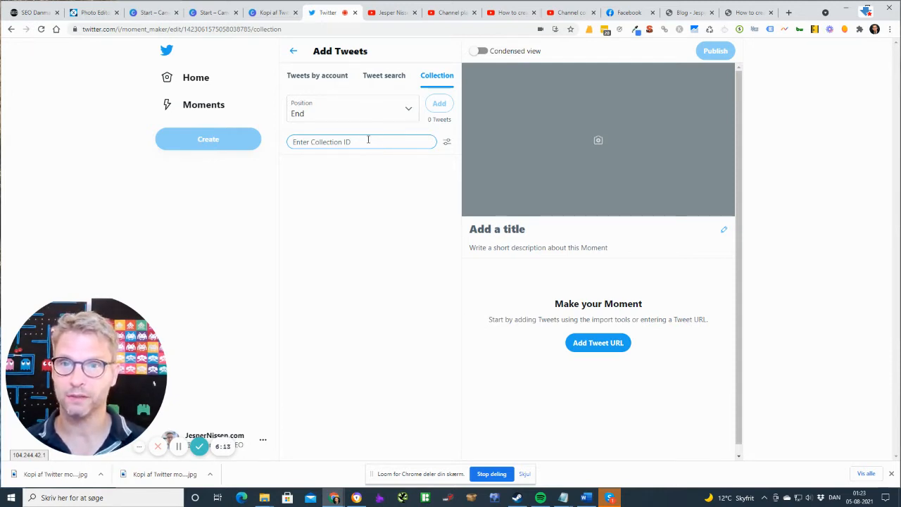
left_click(329, 74)
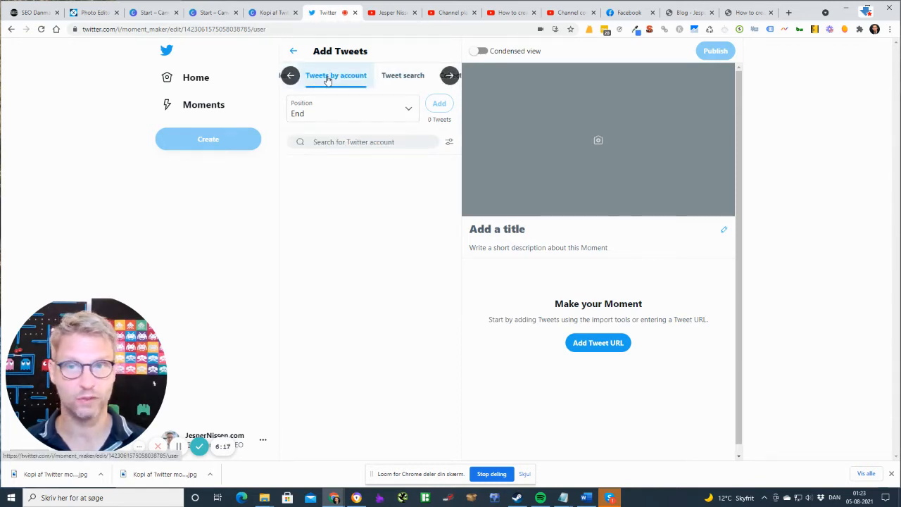
left_click(347, 141)
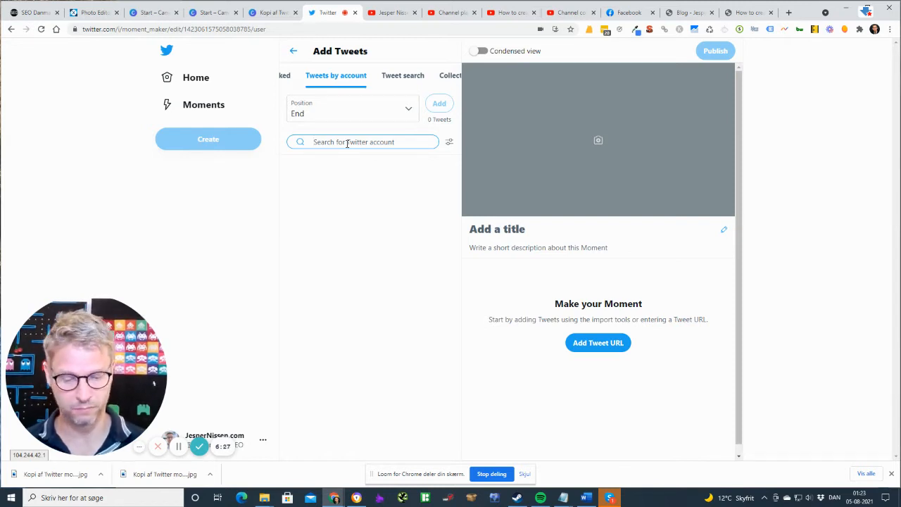
type("jes")
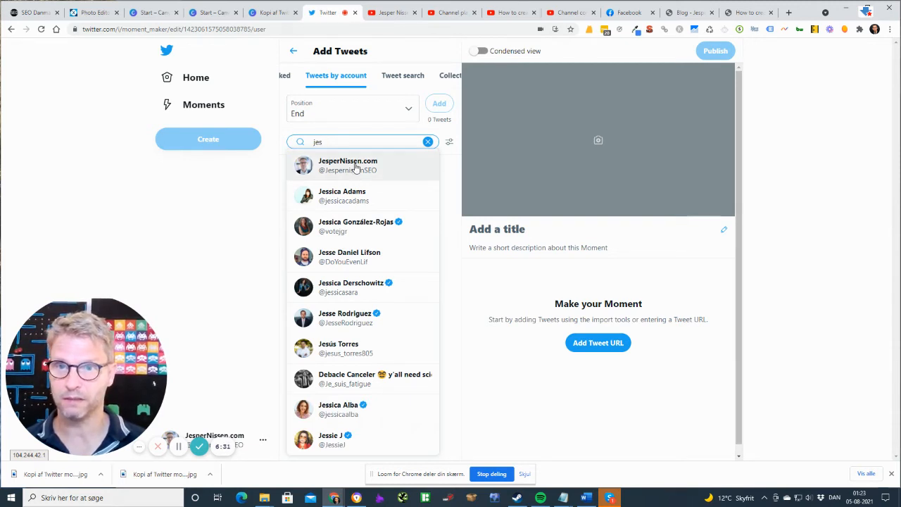
left_click(356, 167)
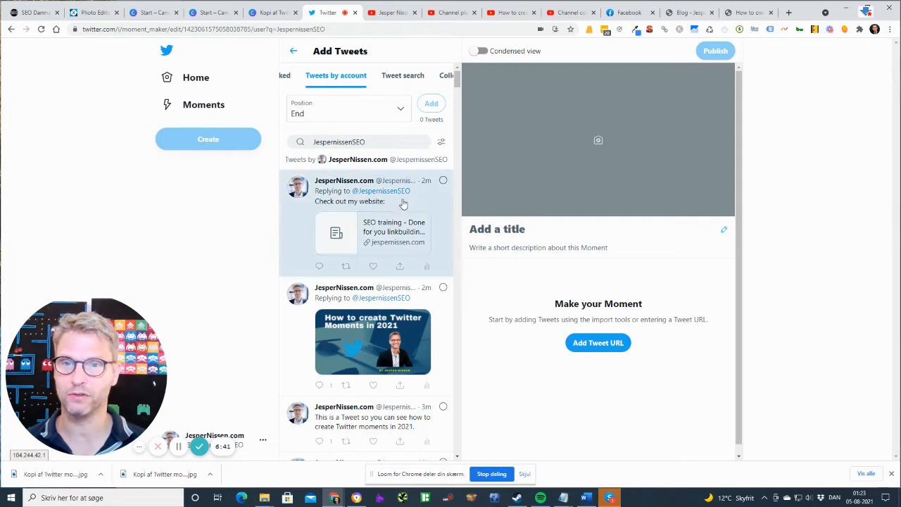
Step: Add the account's three newest tweets to the end of the Moment: the website link, the image and the introductory text
scroll(402, 203, "down", 10)
scroll(402, 204, "down", 10)
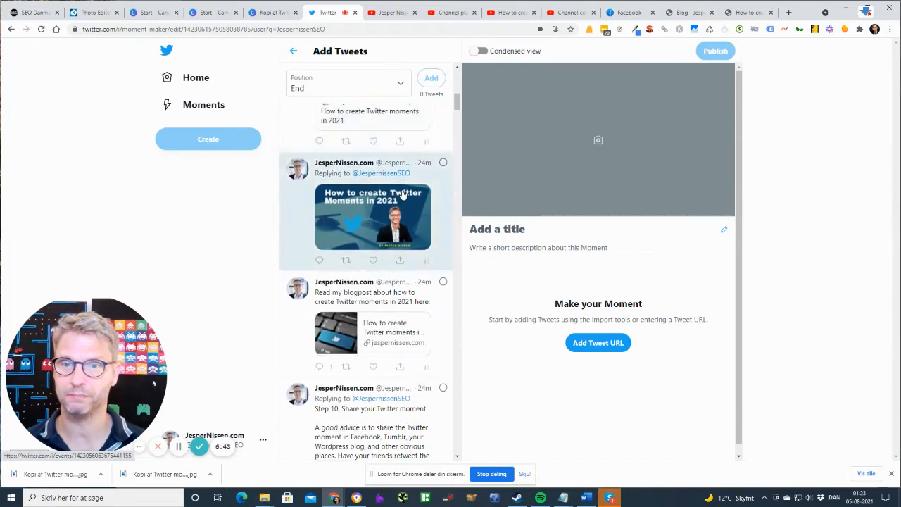
scroll(405, 218, "down", 10)
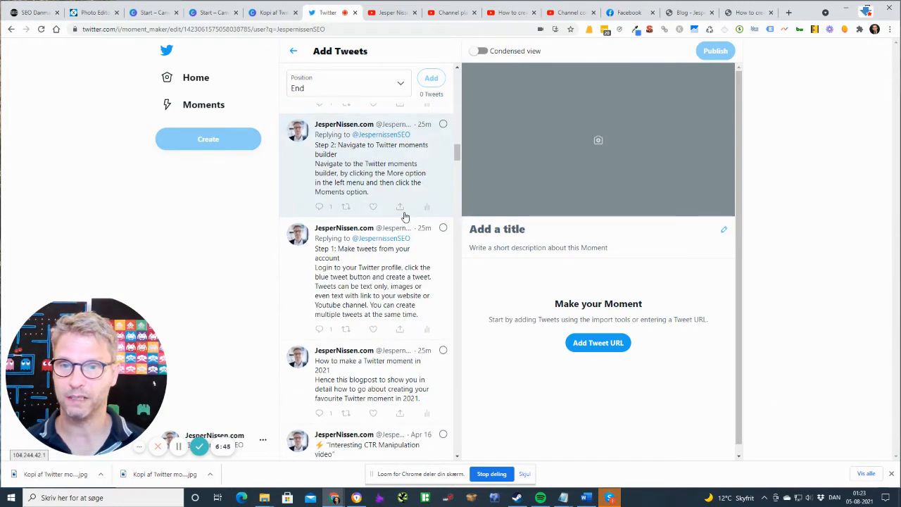
scroll(423, 211, "down", 5)
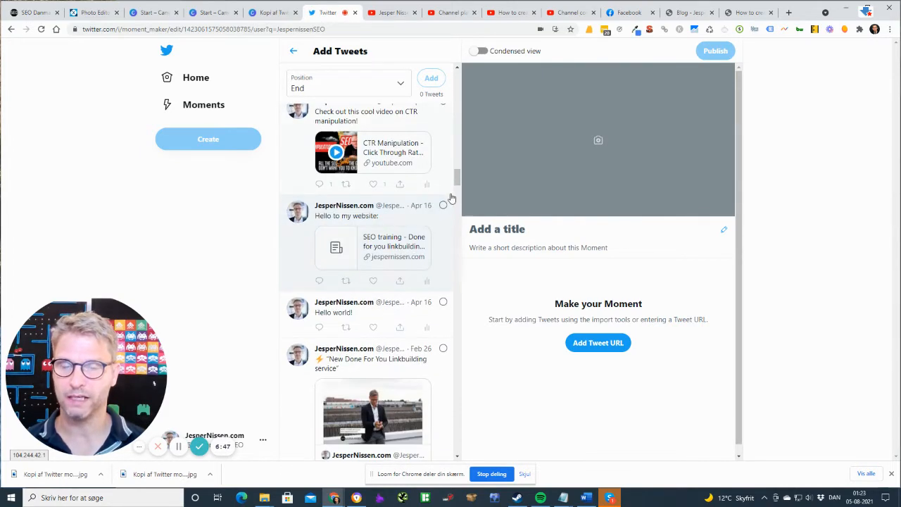
left_click_drag(454, 198, 459, 438)
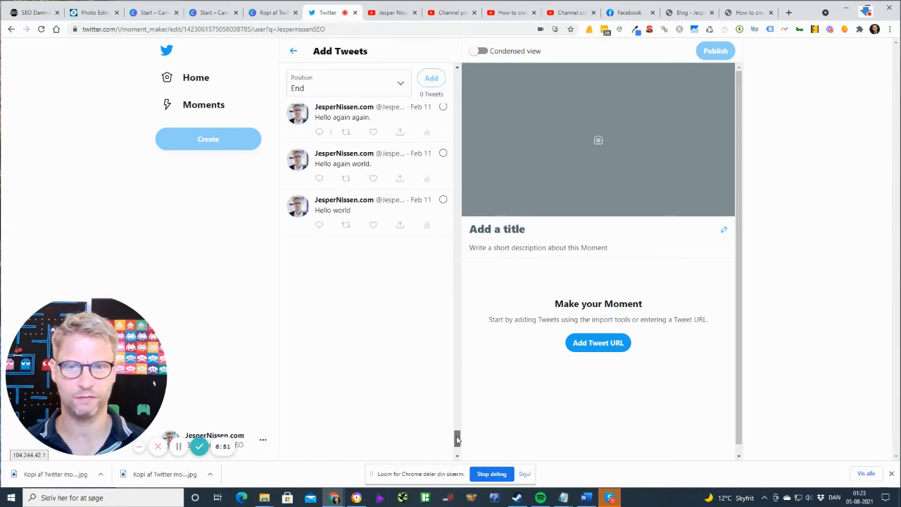
scroll(451, 89, "up", 10)
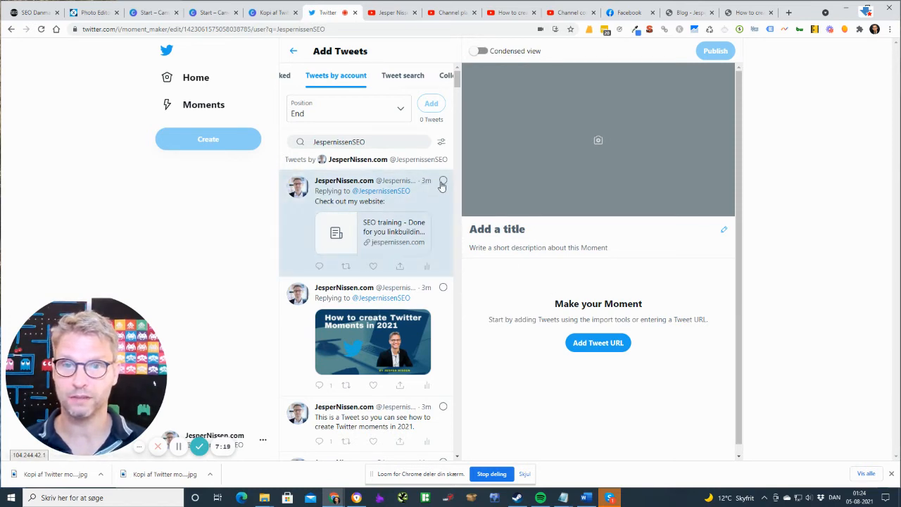
left_click(444, 182)
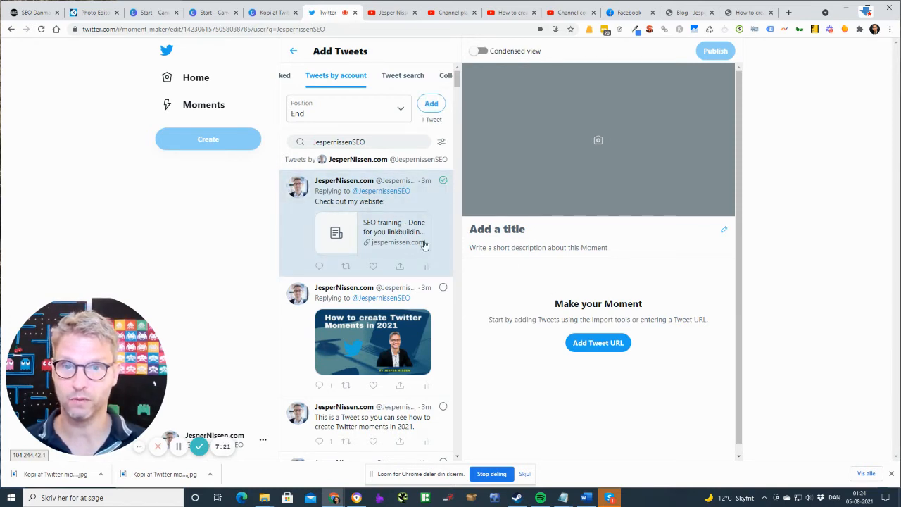
scroll(447, 198, "down", 2)
left_click(443, 194)
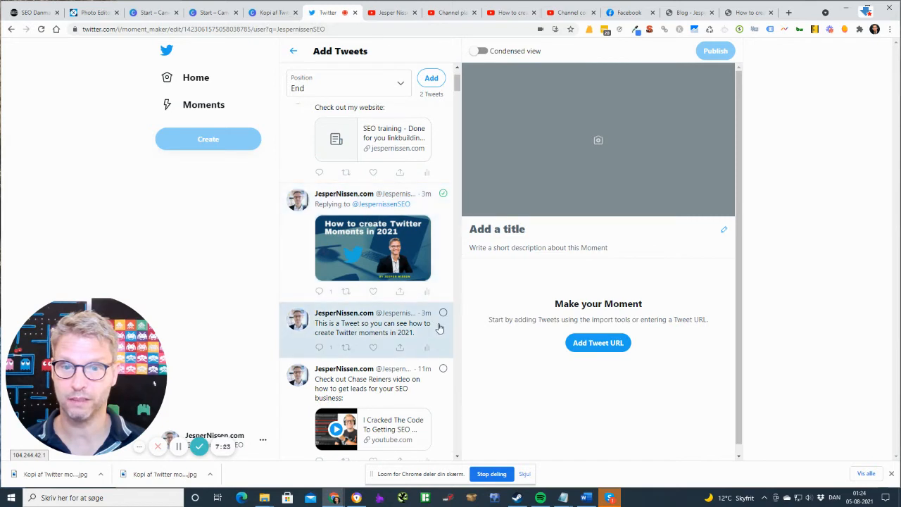
left_click(443, 314)
scroll(440, 348, "up", 2)
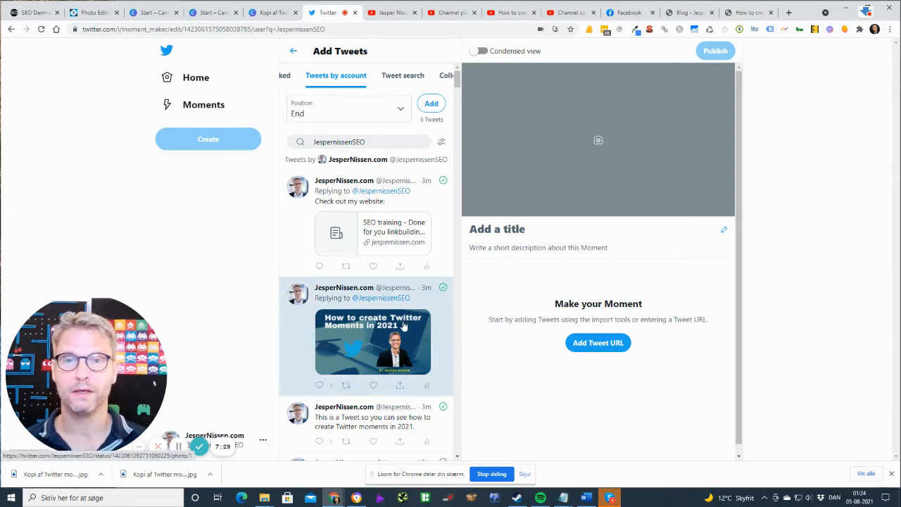
left_click(432, 105)
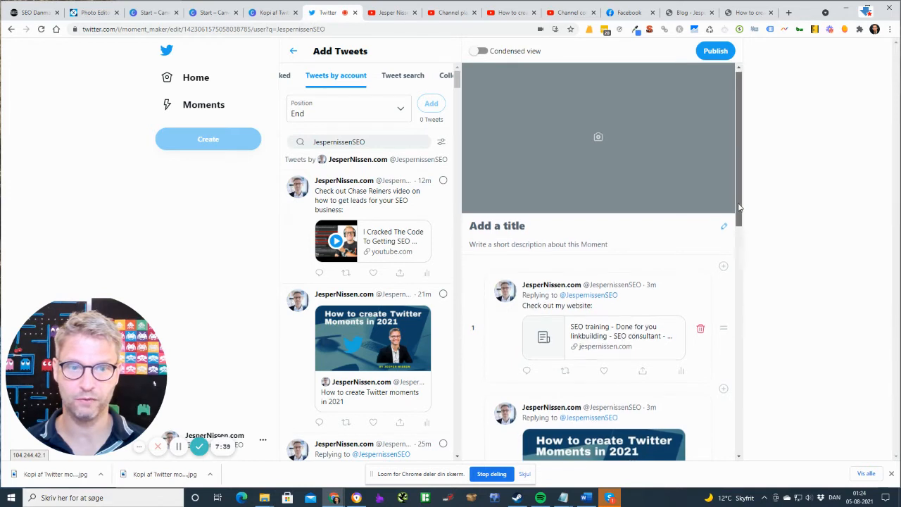
Step: Reorder the Moment's tweets so the image comes first, the introductory text second and the website link third
mouse_move(738, 204)
left_mouse_down()
mouse_move(739, 232)
mouse_move(740, 202)
left_mouse_up()
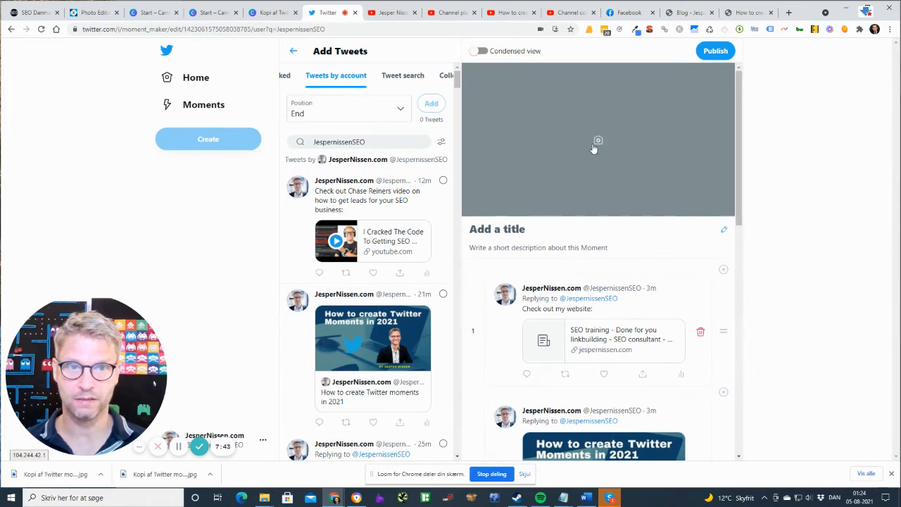
left_click_drag(525, 229, 592, 248)
left_click(525, 248)
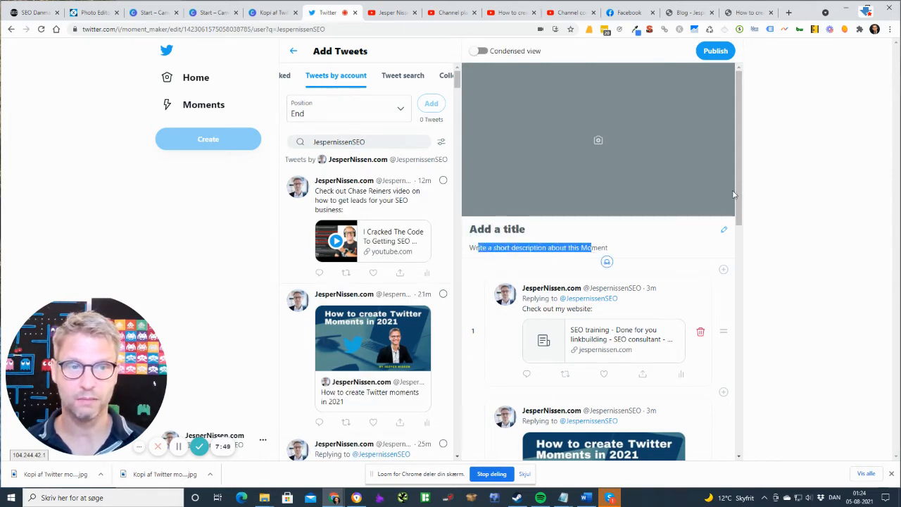
left_click_drag(738, 198, 759, 274)
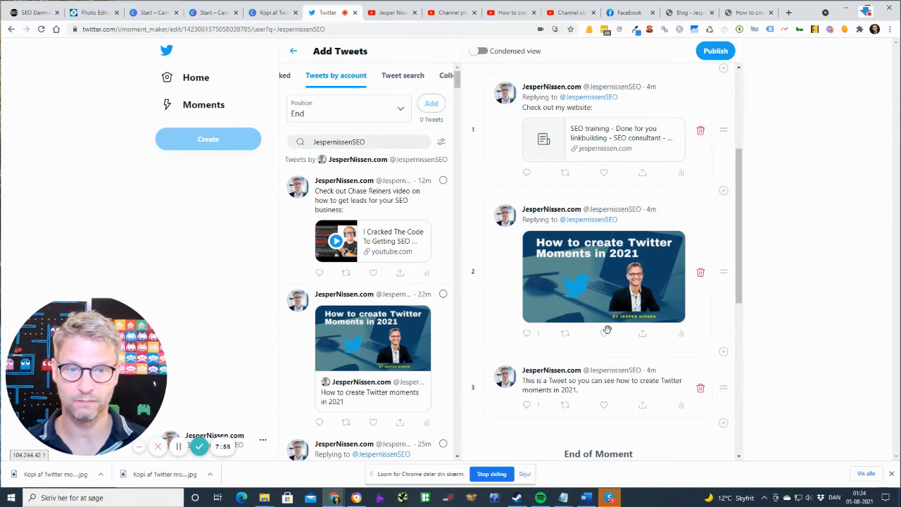
scroll(528, 279, "up", 1)
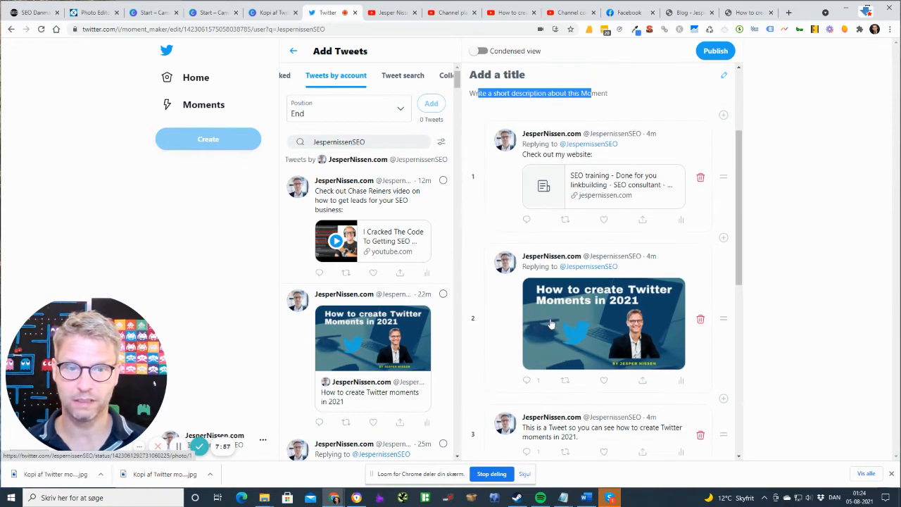
mouse_move(551, 323)
left_mouse_down()
mouse_move(554, 186)
mouse_move(555, 274)
left_mouse_up()
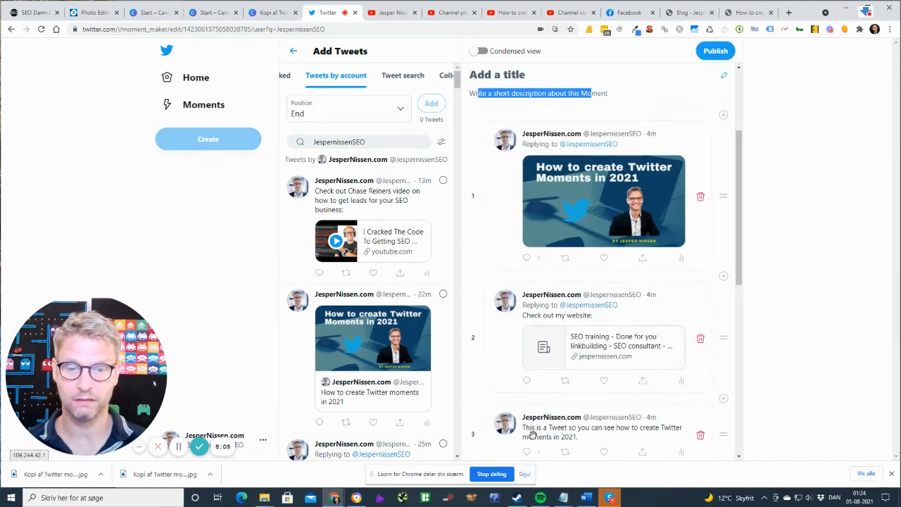
left_click_drag(539, 429, 566, 306)
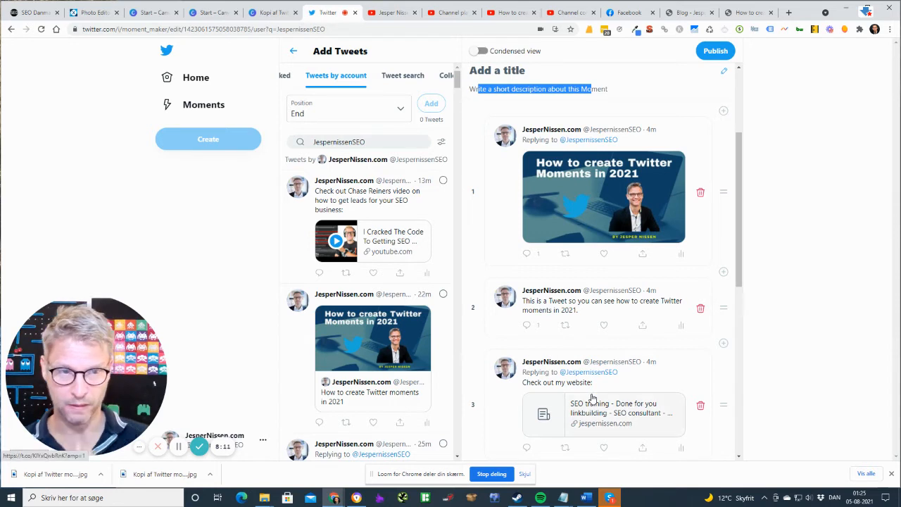
Step: Enter "This Twitter moment is about how to create Twitter moments in 2021" as the Moment's title
scroll(592, 386, "up", 2)
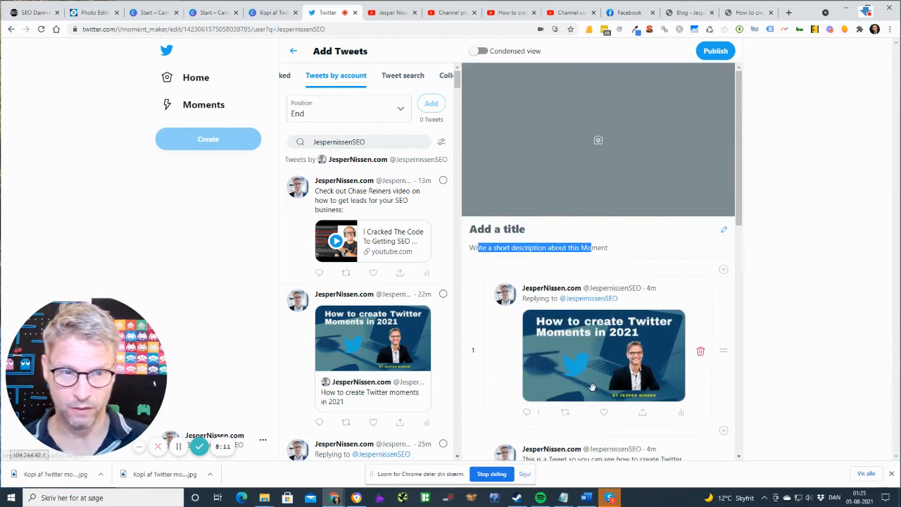
left_click(601, 249)
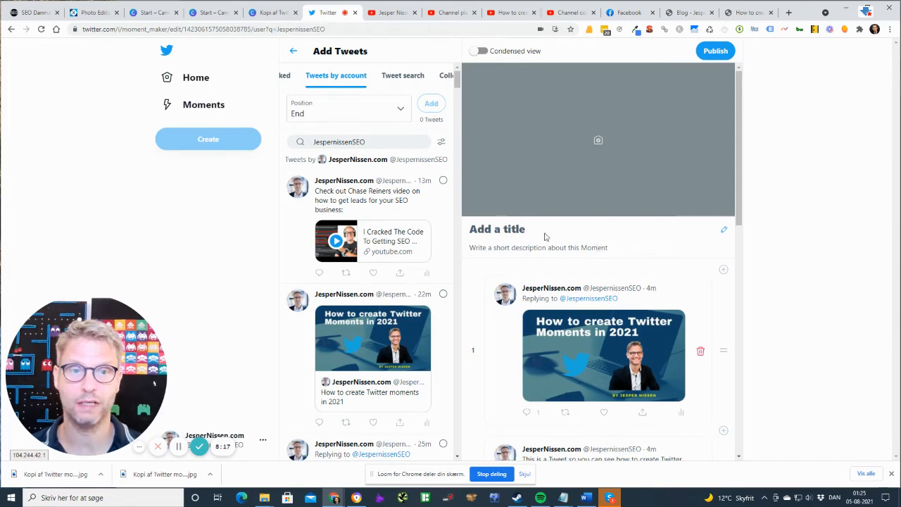
left_click(724, 231)
left_click(355, 216)
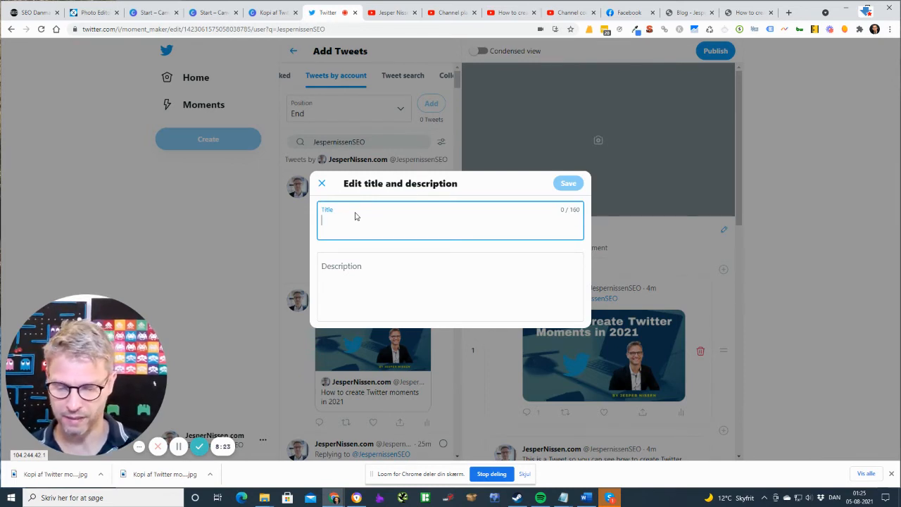
type("This Tw")
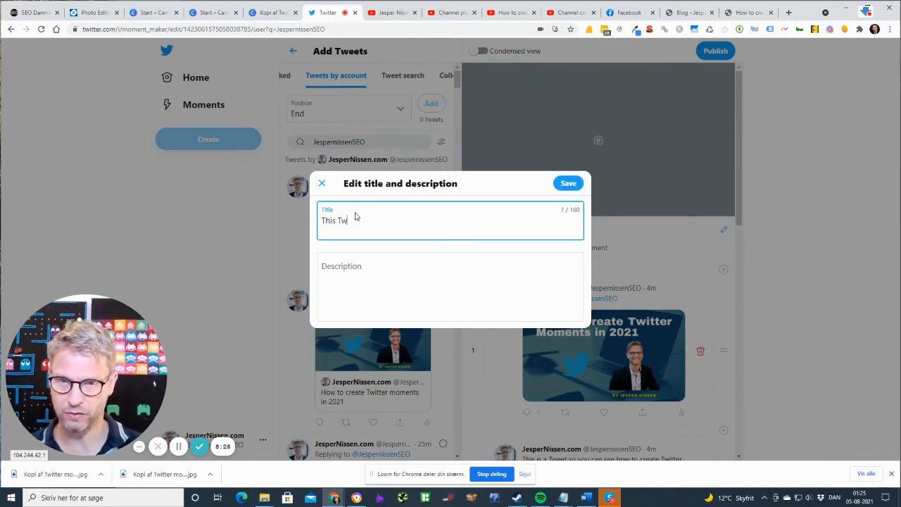
type("itter moment is")
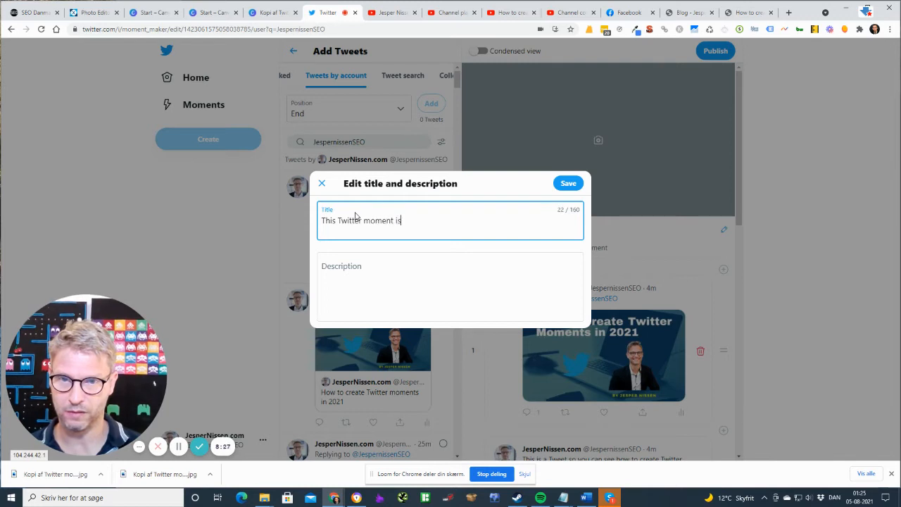
type(" ab")
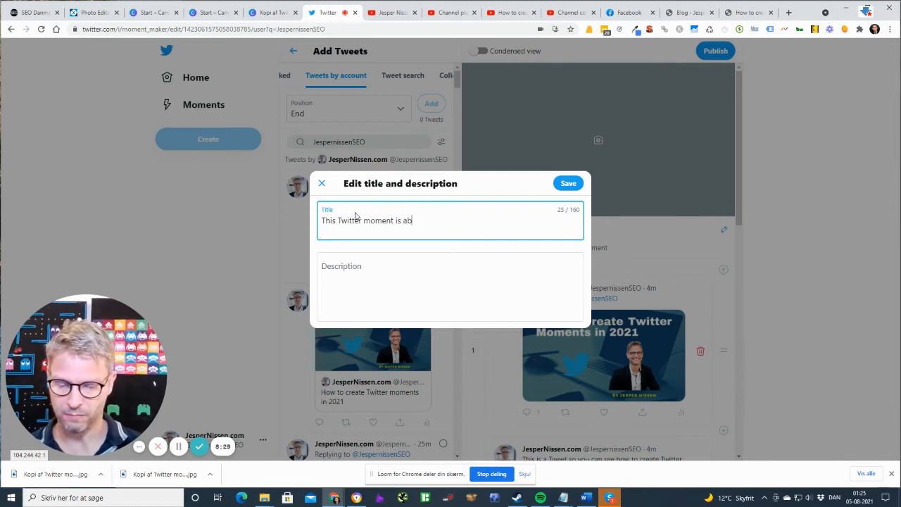
type("out hot to")
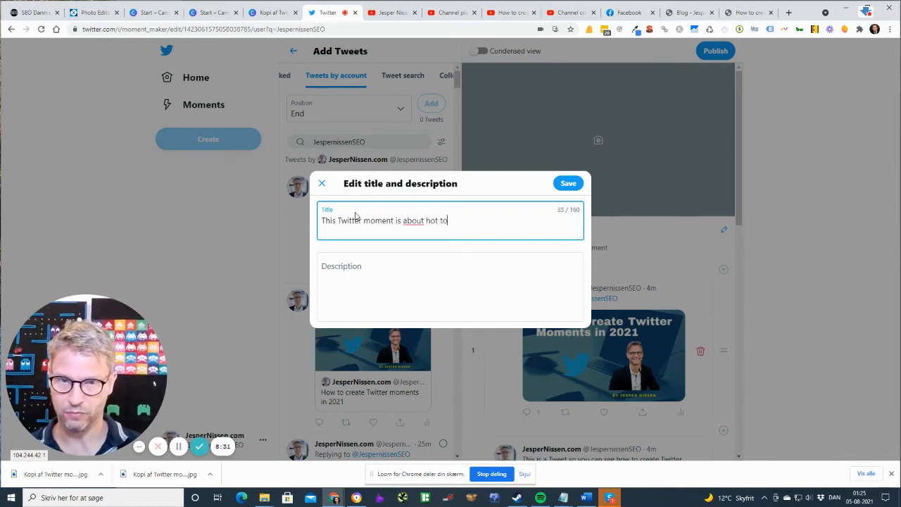
key("BackSpace")
key("BackSpace")
key("BackSpace")
key("BackSpace")
type("w to c")
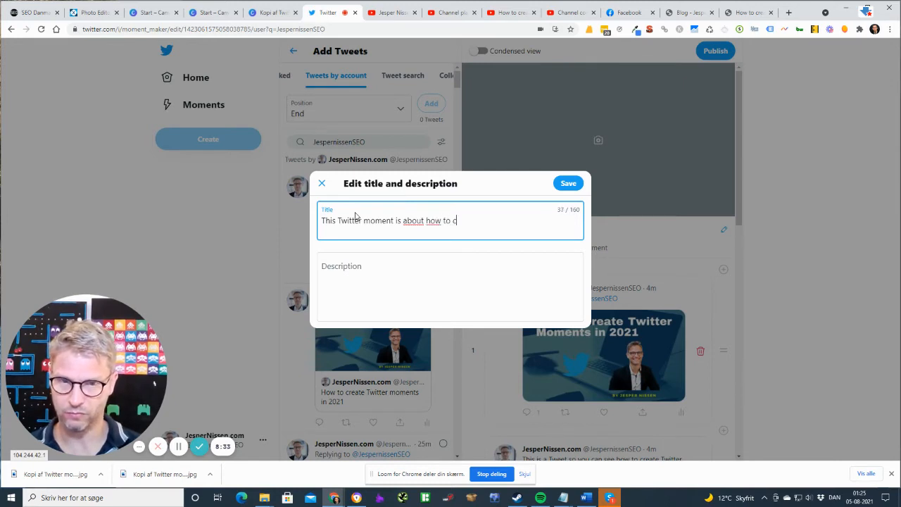
type("reate Twitter m")
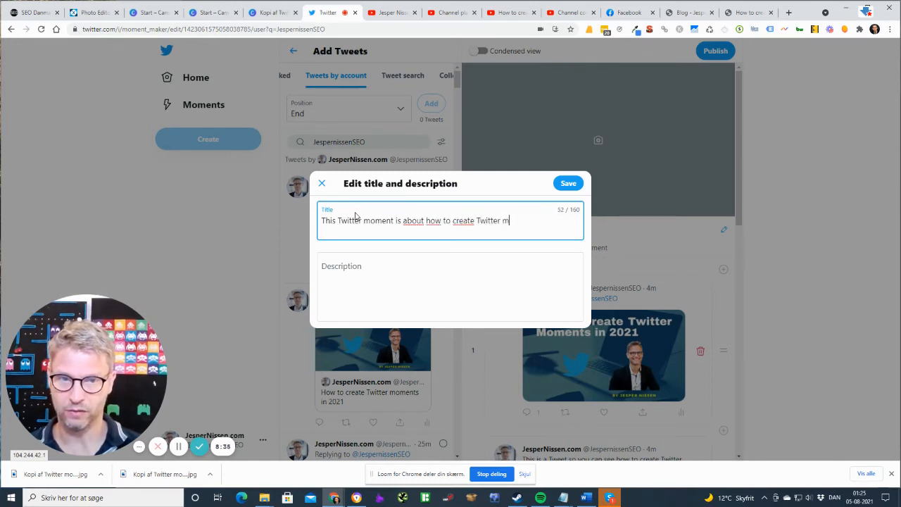
type("oments in 2021")
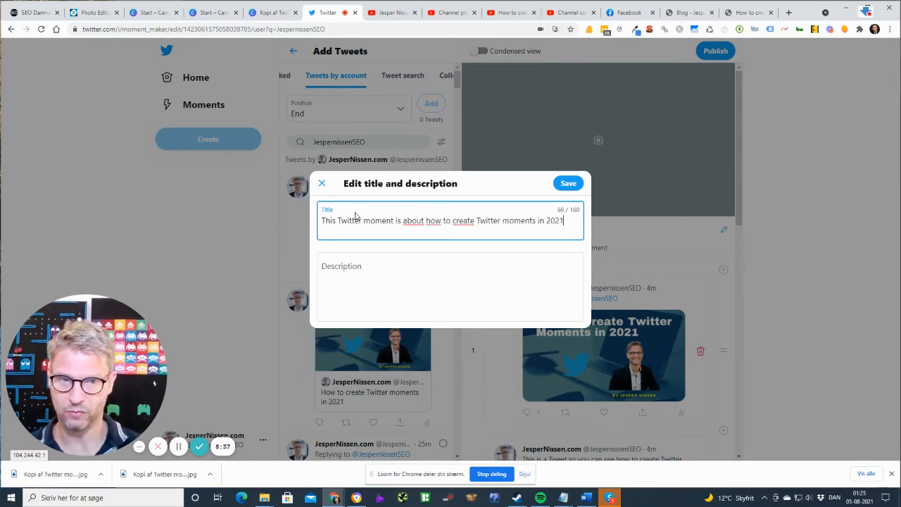
Step: Enter the Moment's description: "Check out these tweets below, to get an understanding of how to create Twitter moments."
key("Tab")
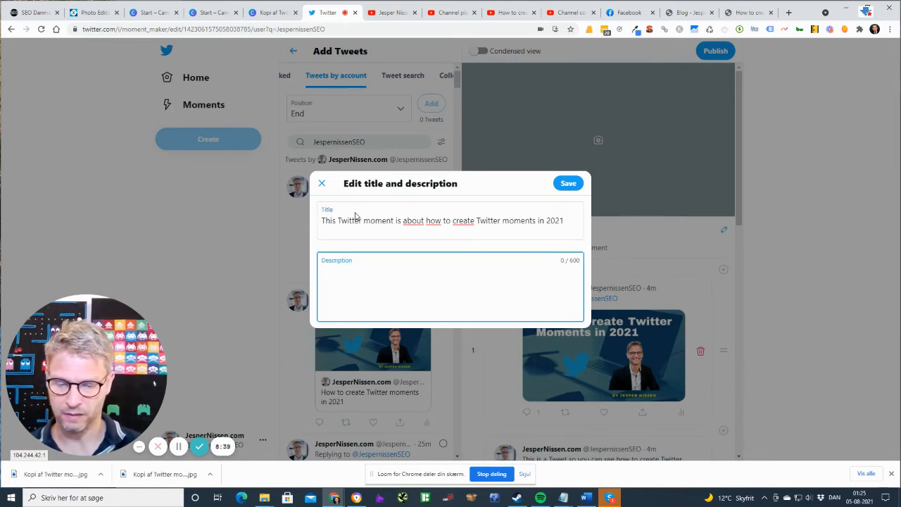
type("Chec")
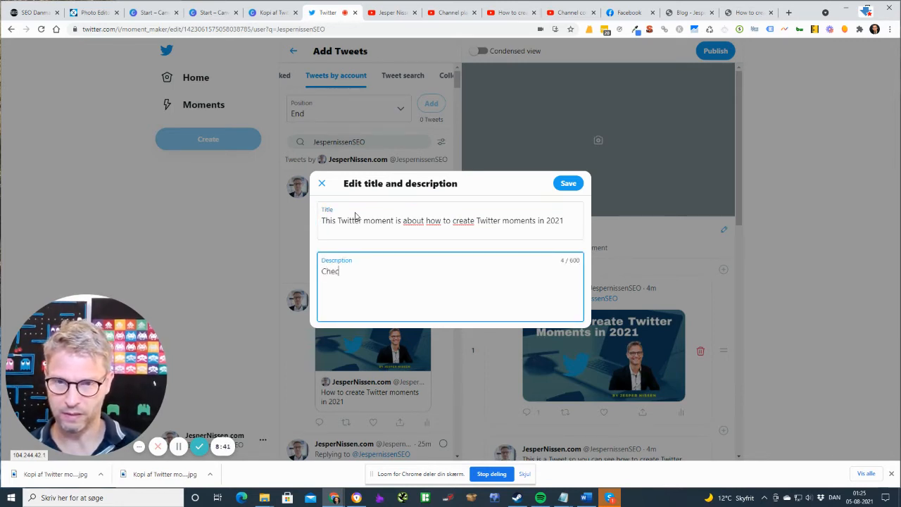
type("k out thes")
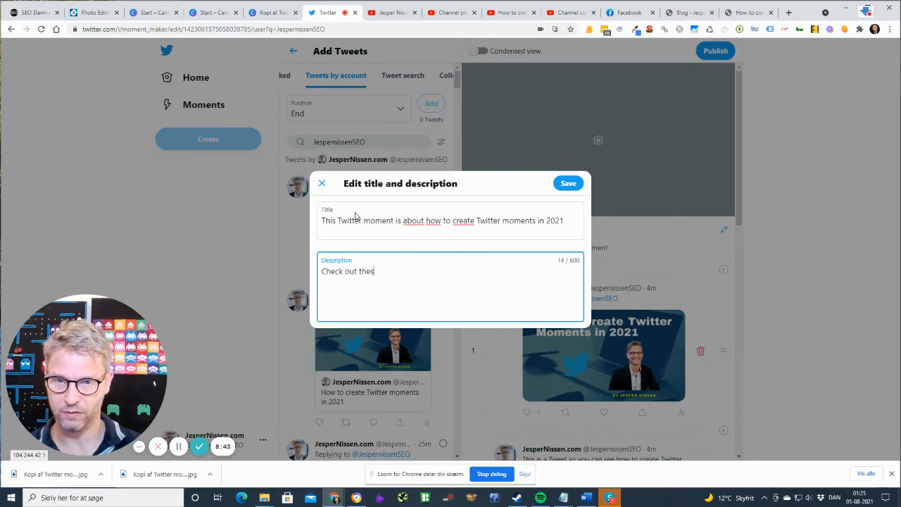
type("e tweets b")
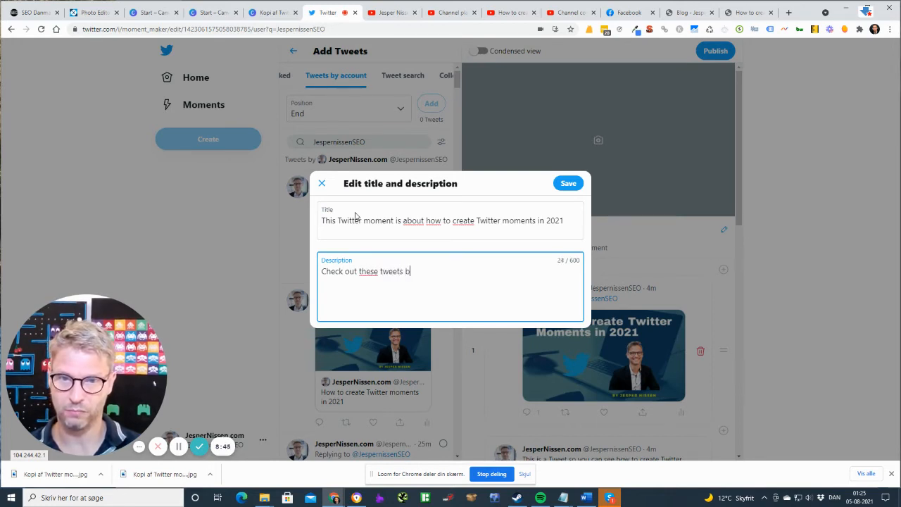
type("elow. to get ")
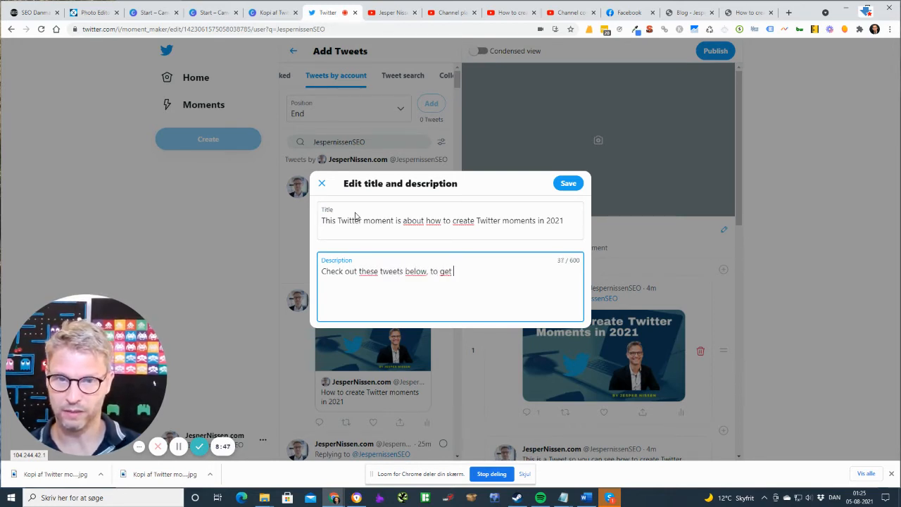
type("an understnad")
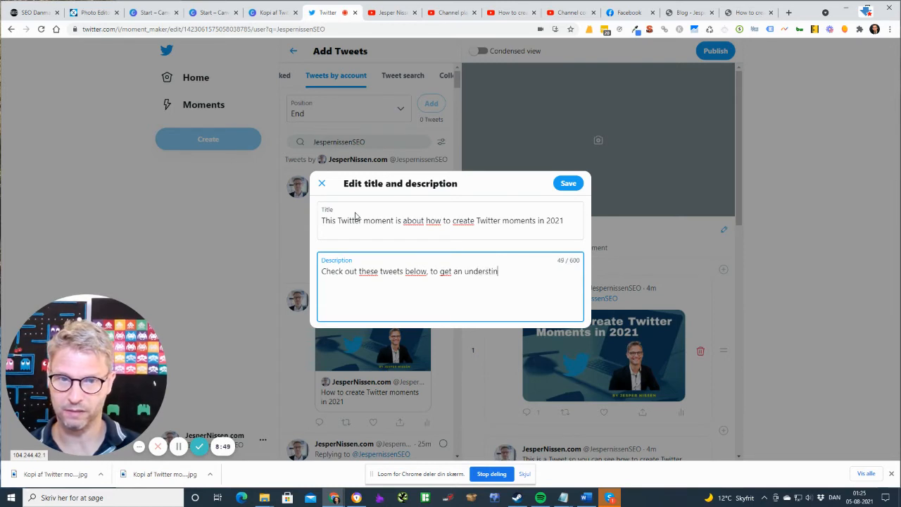
key("BackSpace")
key("BackSpace")
key("BackSpace")
type("anding of hoiuw")
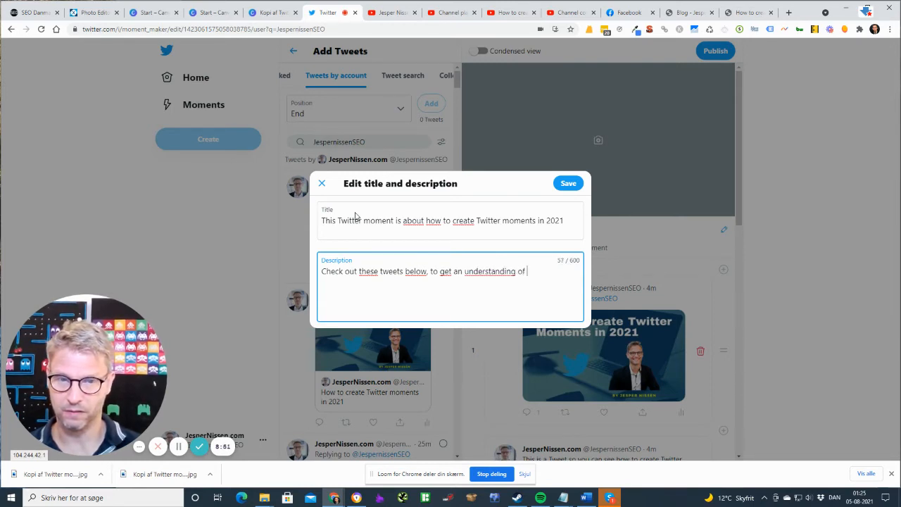
key("BackSpace")
key("BackSpace")
key("BackSpace")
type("w to c")
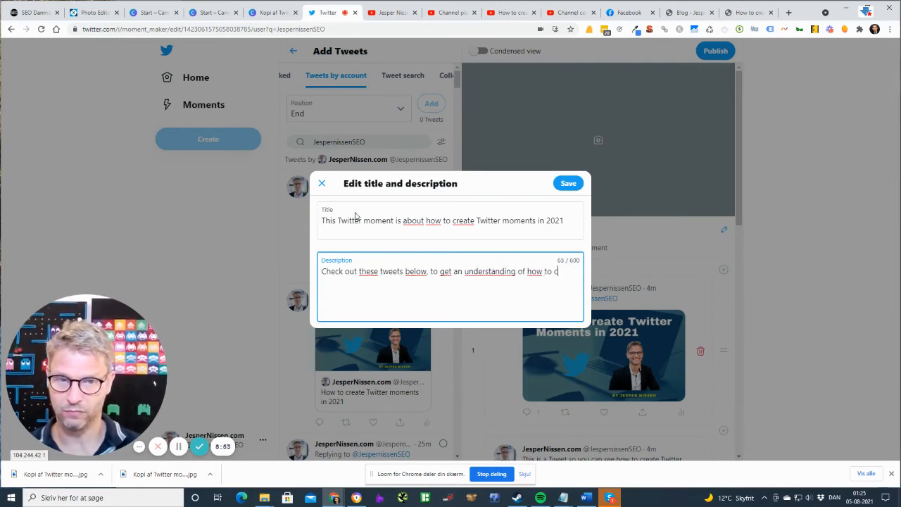
type("reate Twitter moments.")
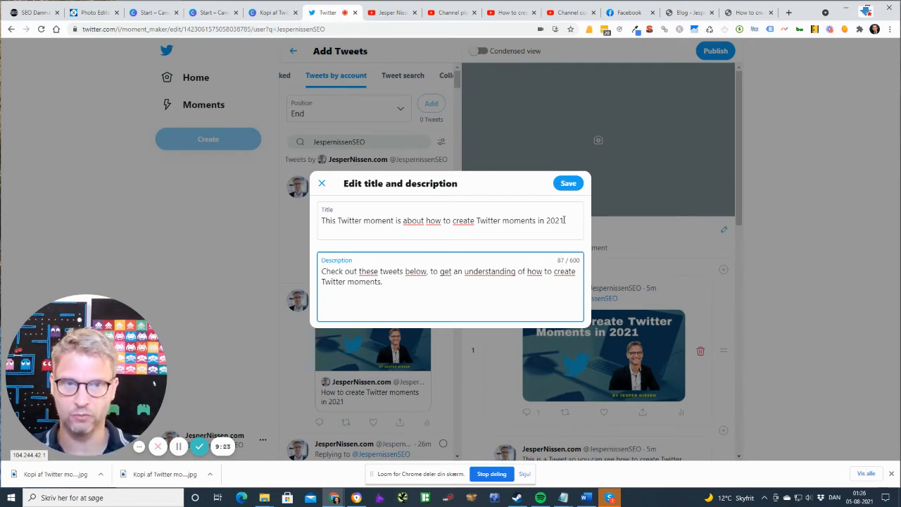
Step: Review the wording of the title and the description entered for the Moment
left_click_drag(564, 221, 314, 231)
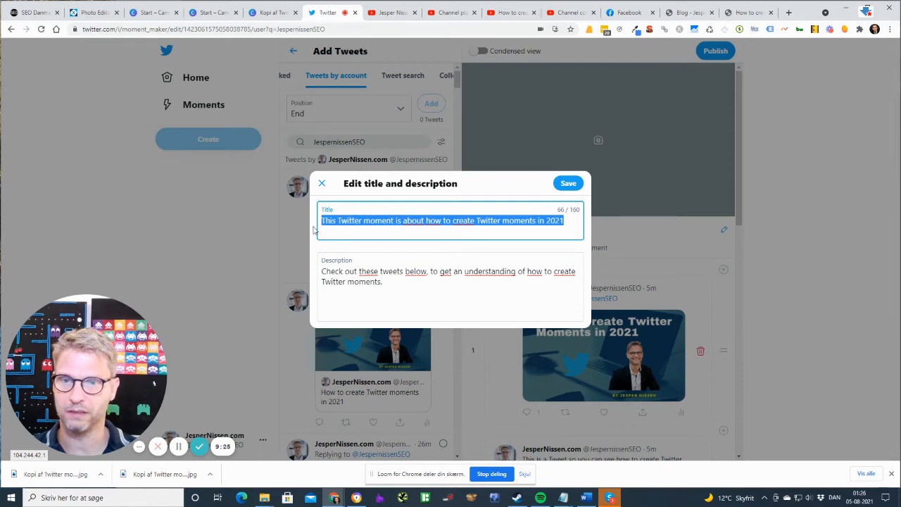
left_click(352, 223)
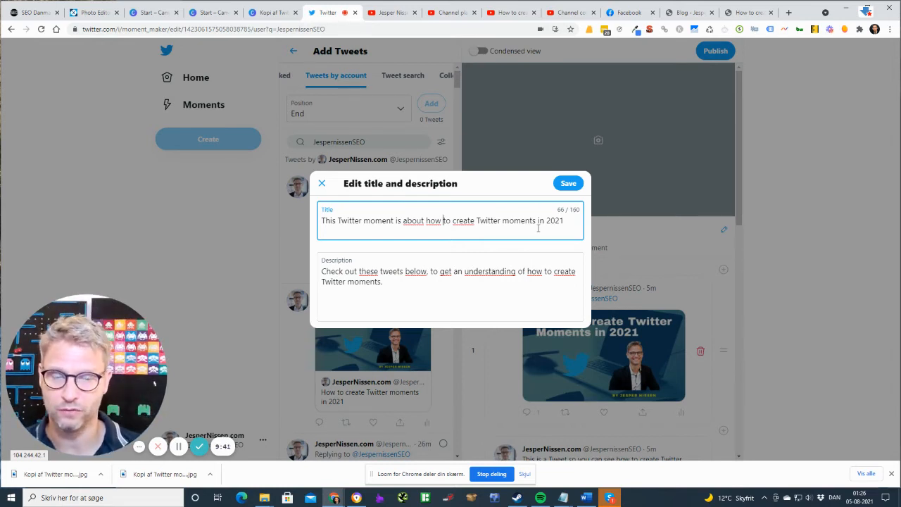
left_click_drag(566, 222, 407, 227)
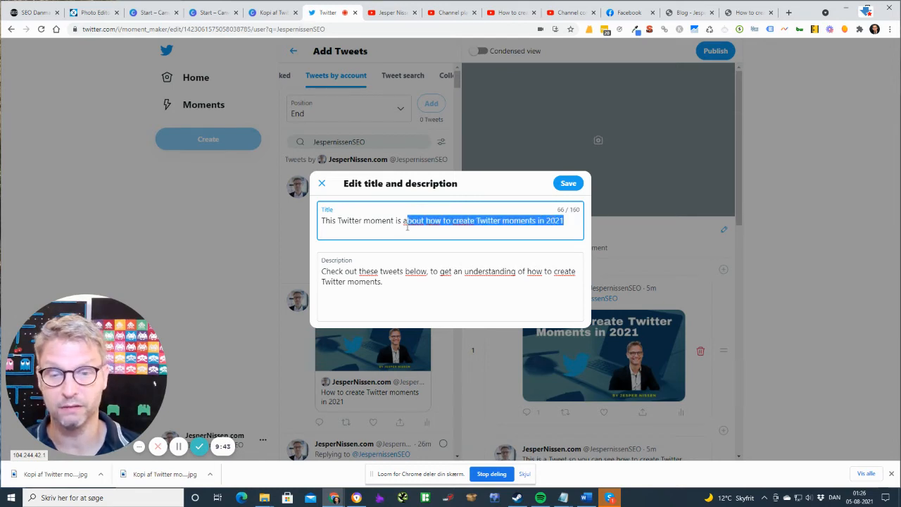
left_click(435, 219)
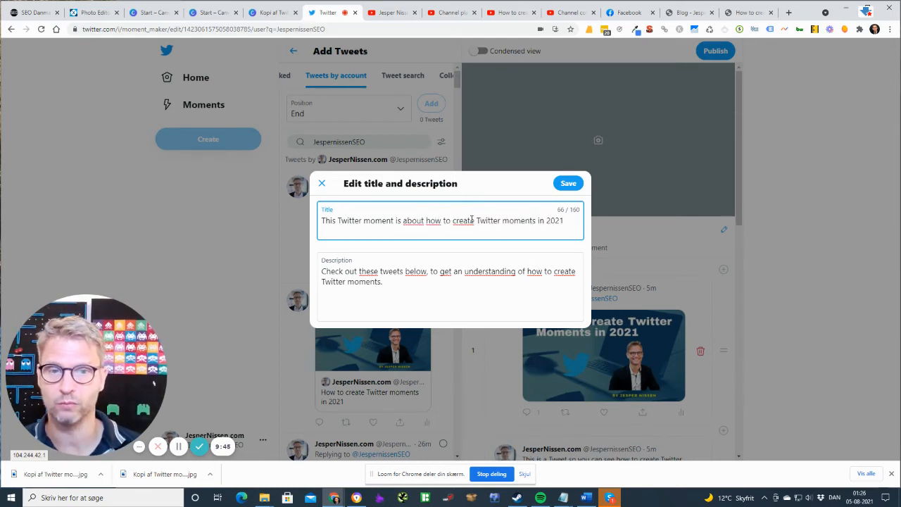
left_click_drag(564, 222, 325, 225)
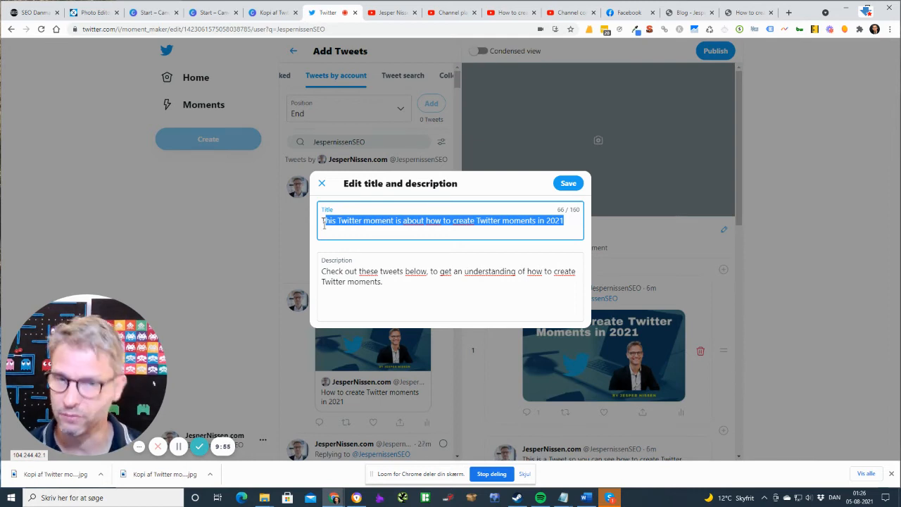
left_click(391, 297)
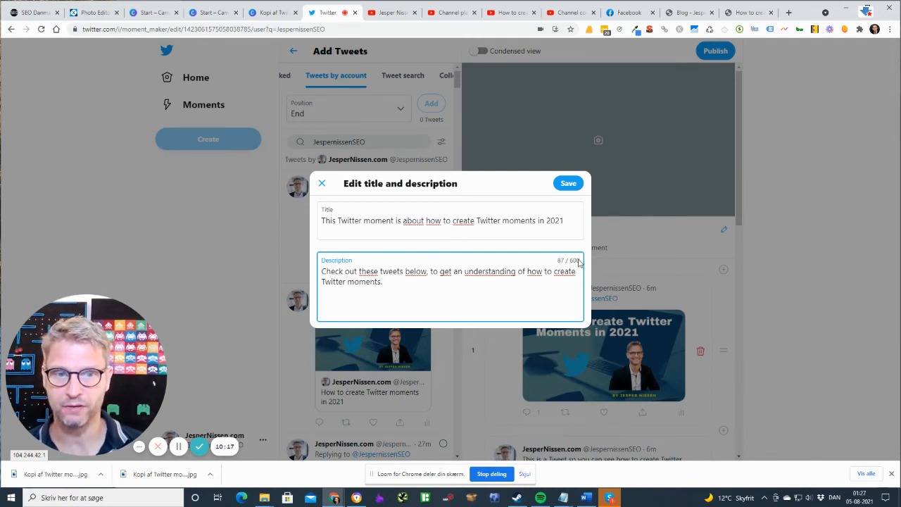
key("ctrl+a")
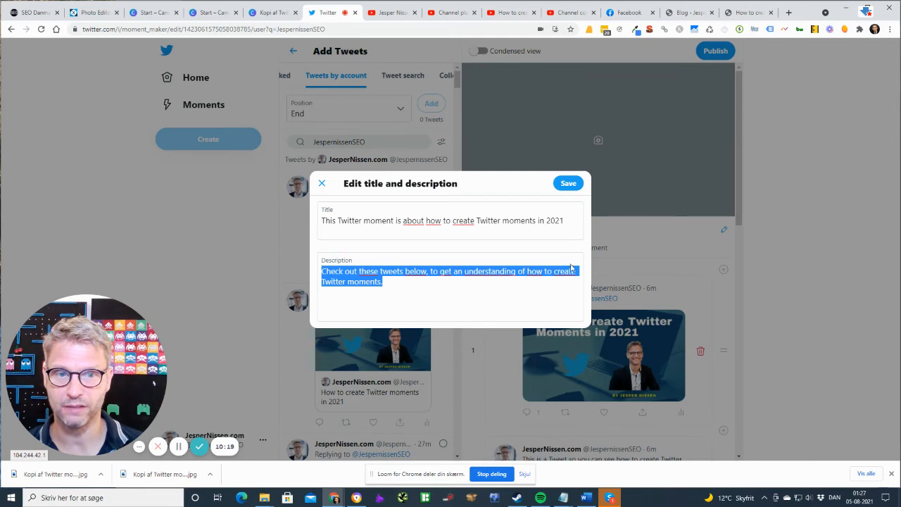
left_click(369, 282)
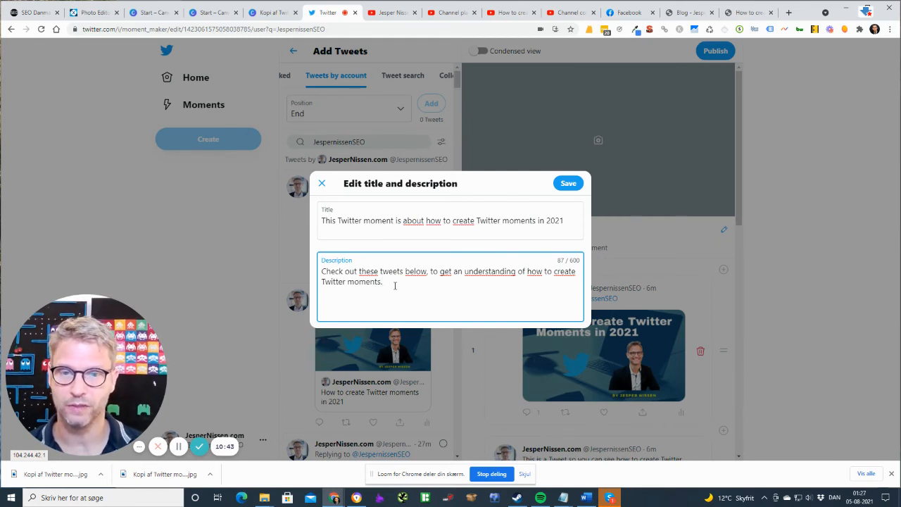
Step: Save the Moment's title and description and check them above the tweets
left_click(568, 183)
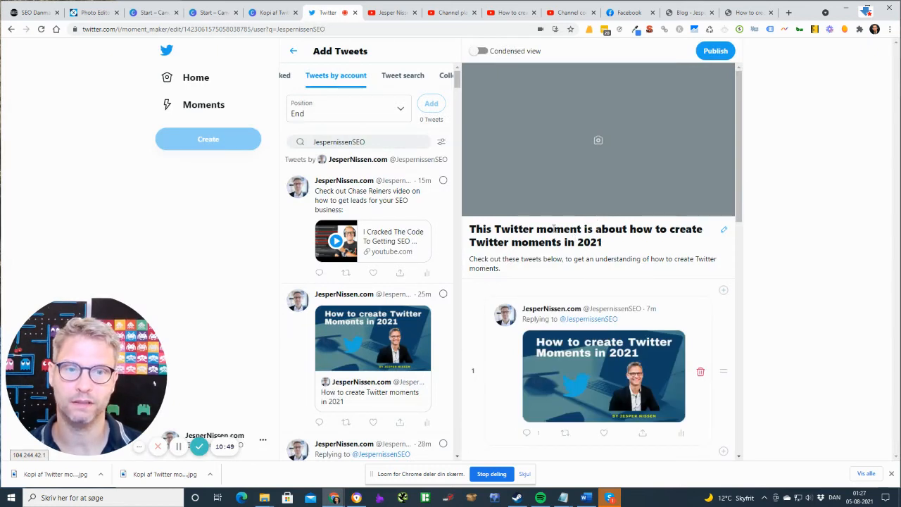
left_click_drag(555, 229, 565, 259)
left_click(573, 273)
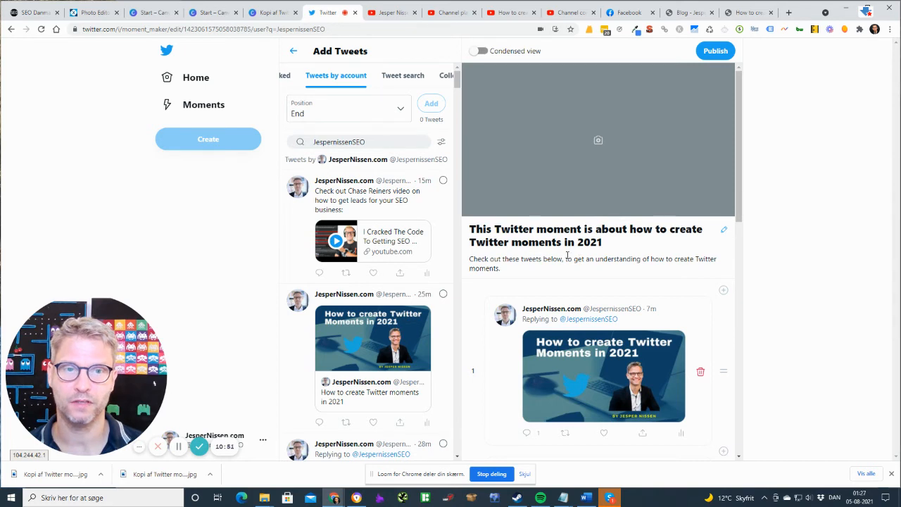
Step: Set the "How to create Twitter Moments in 2021" image as the cover, keeping the main crop and centring the thumbnail crop on the man's portrait
left_click(598, 140)
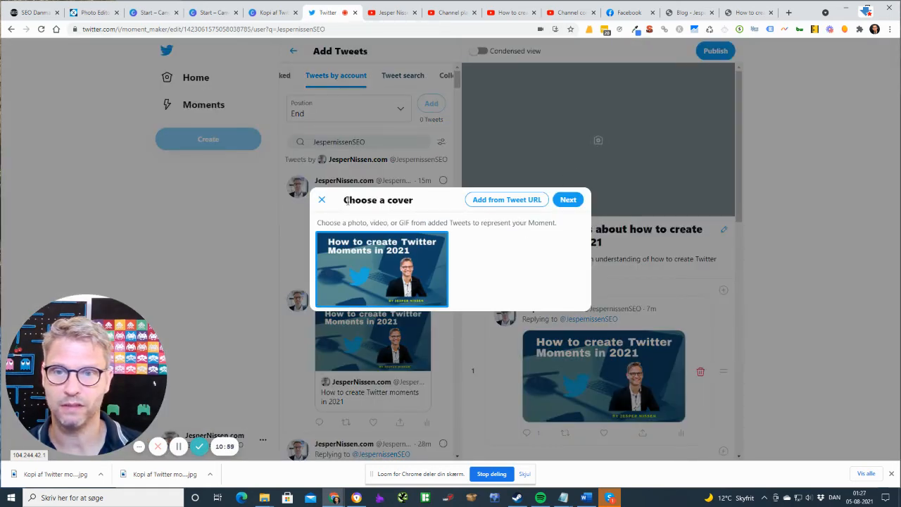
left_click_drag(344, 201, 420, 206)
left_click(424, 204)
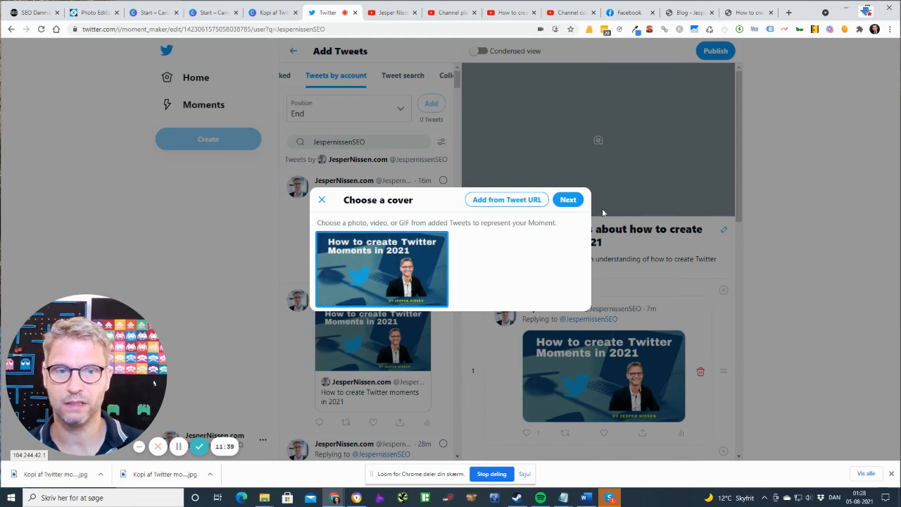
left_click(567, 200)
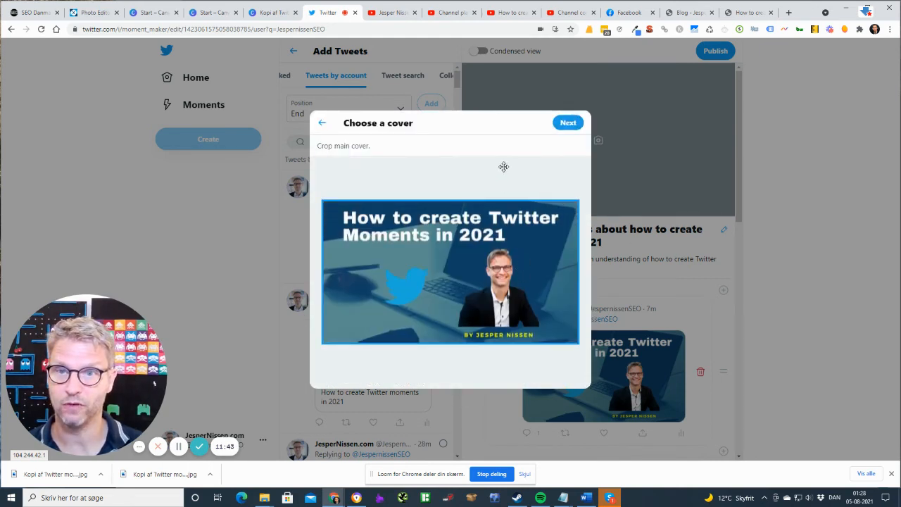
left_click(567, 123)
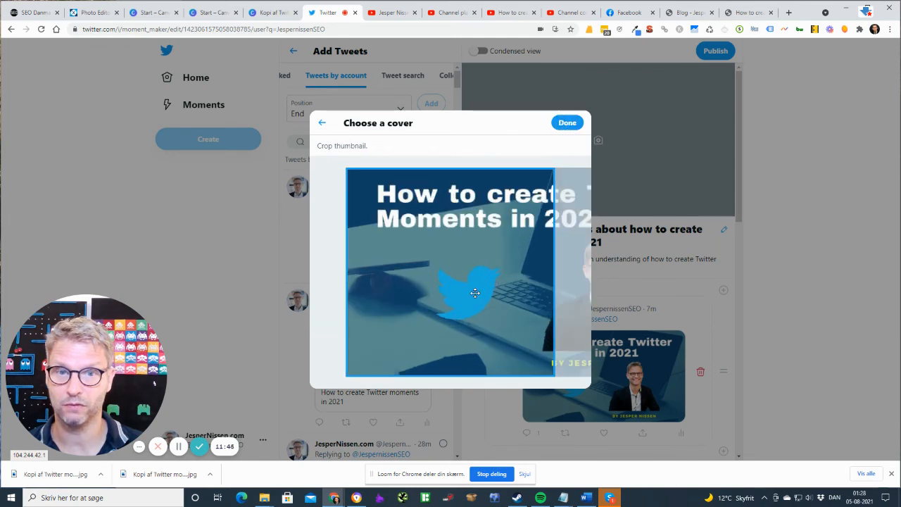
left_click_drag(513, 281, 352, 275)
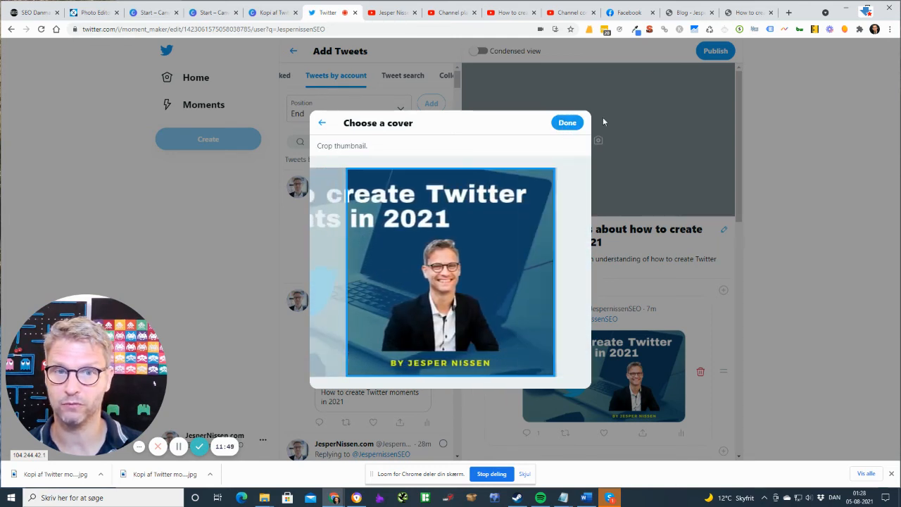
left_click(565, 124)
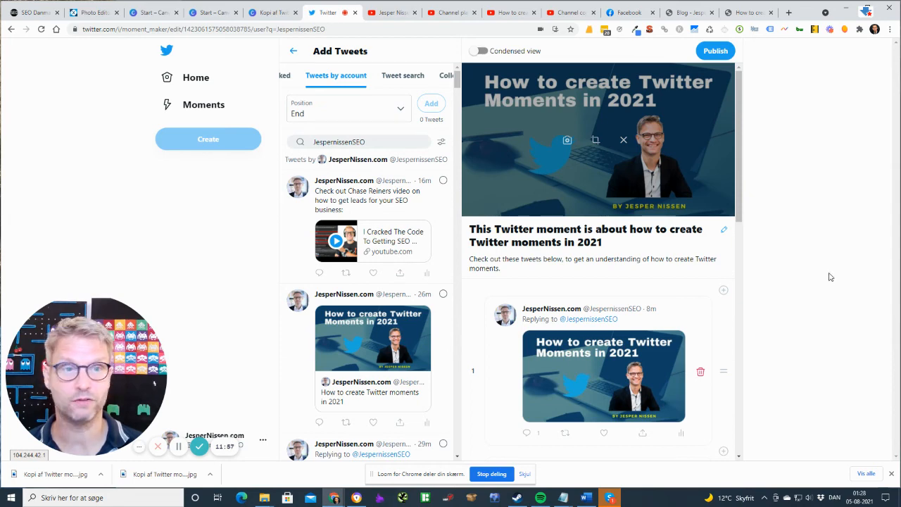
Step: Publish the Moment with Public visibility and without a sensitive-content flag, and tweet its link from the account
left_click(713, 52)
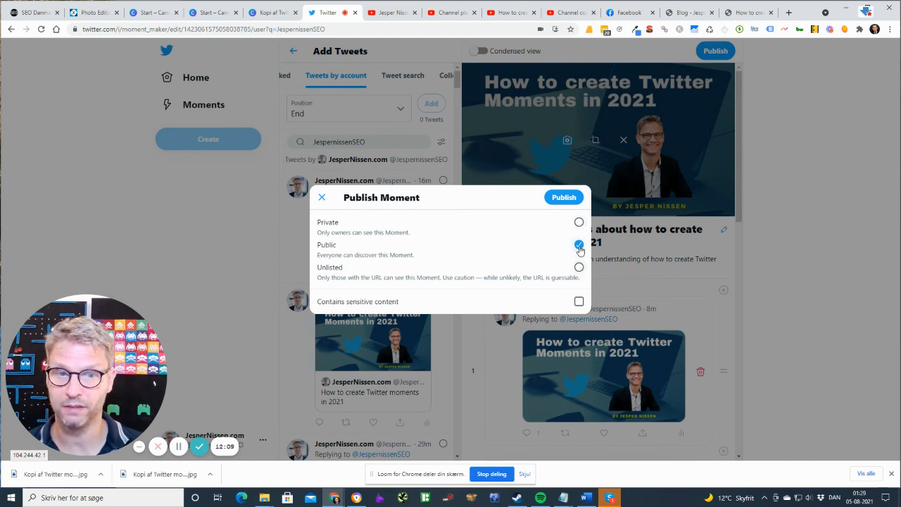
left_click(564, 198)
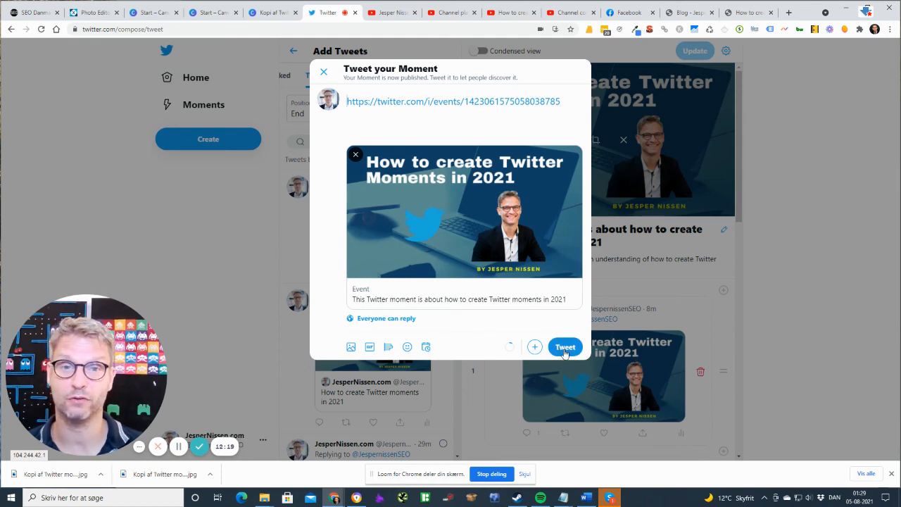
left_click(565, 351)
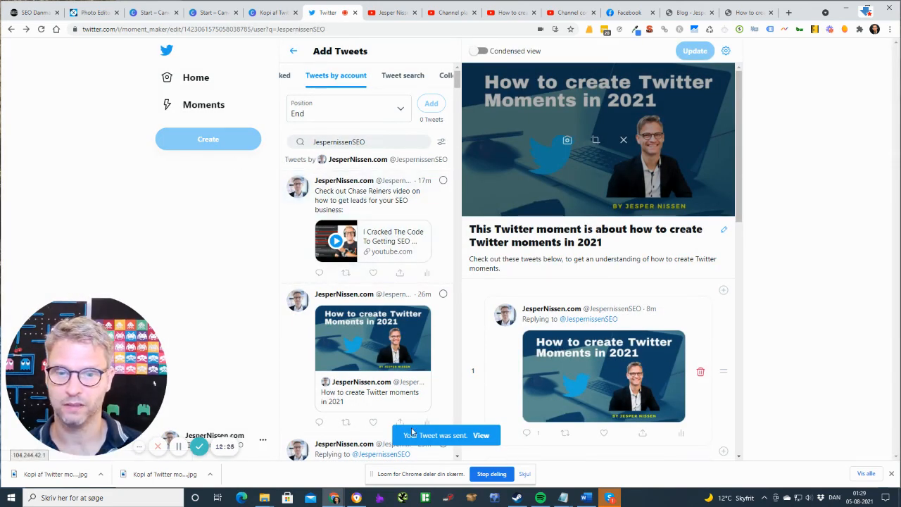
Step: Open the sent tweet and its linked Moment, and examine the published cover, title, description and order of the tweets
left_click(481, 436)
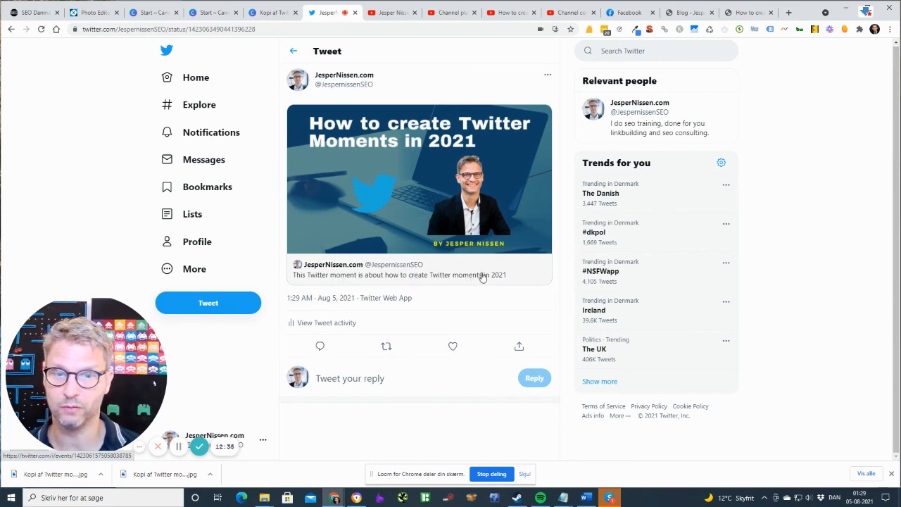
left_click(390, 279)
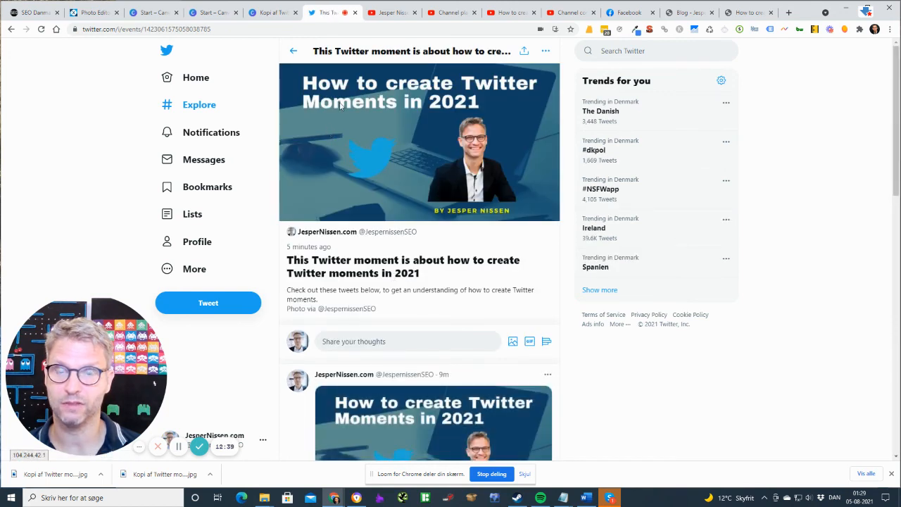
scroll(352, 112, "down", 2)
left_click_drag(334, 119, 417, 141)
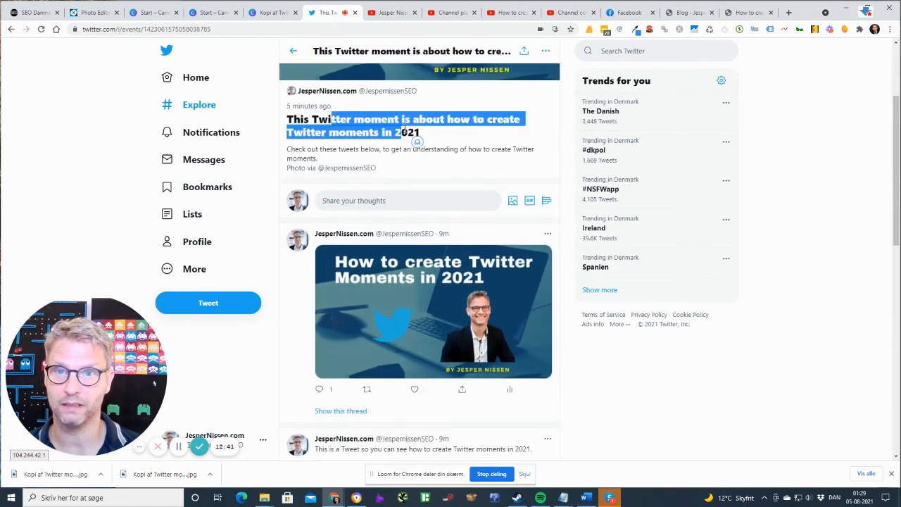
double_click(350, 150)
key("ctrl+a")
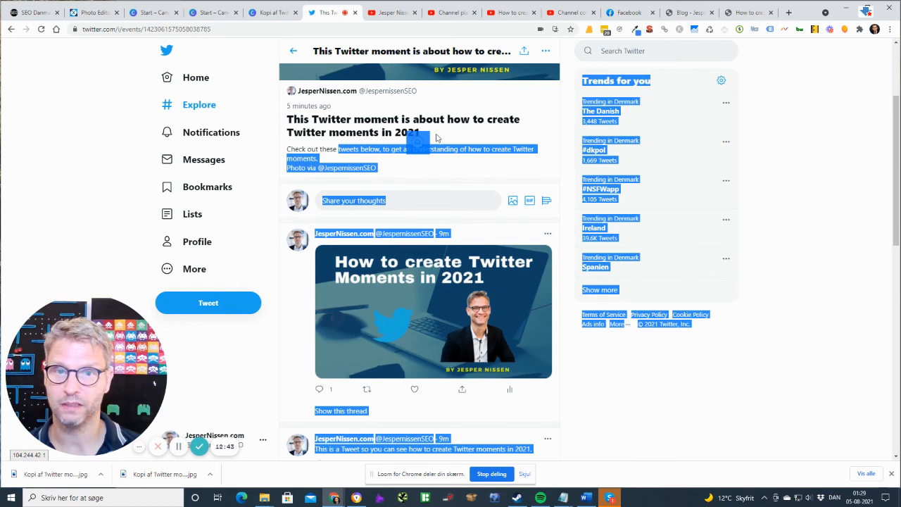
left_click(455, 166)
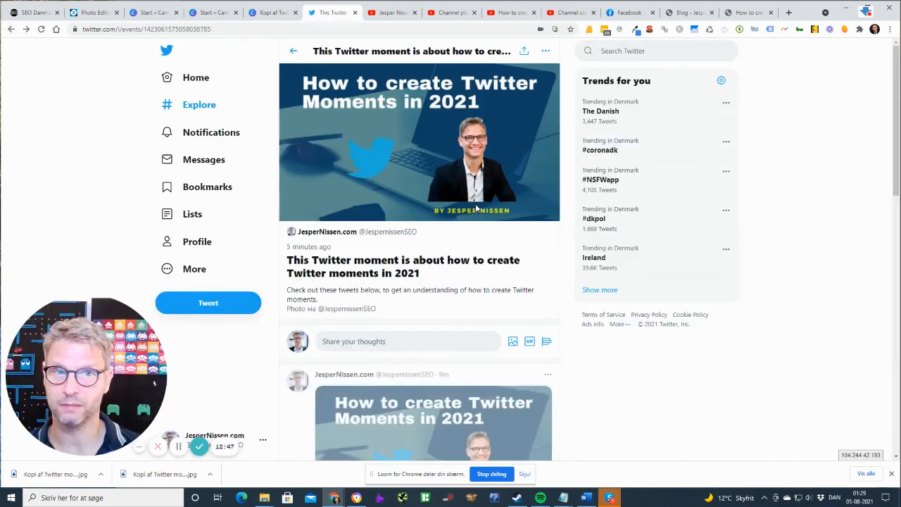
scroll(427, 215, "down", 3)
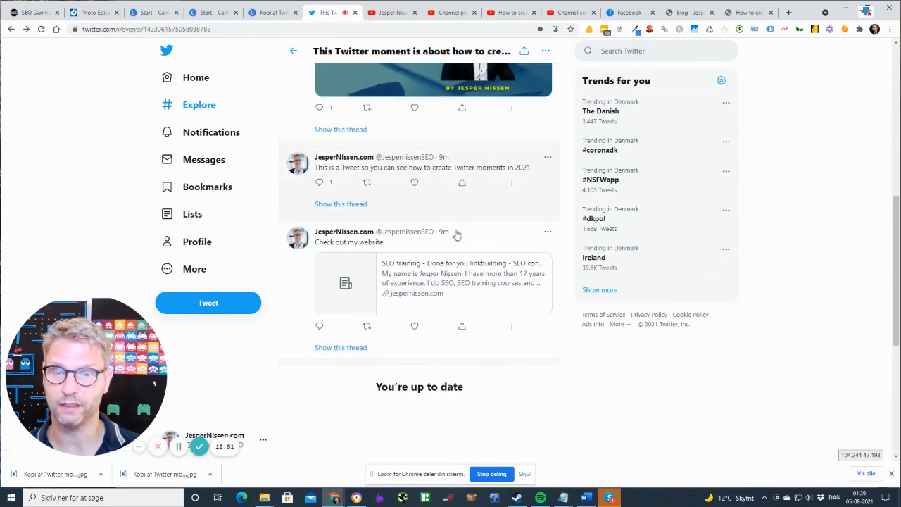
scroll(458, 283, "down", 2)
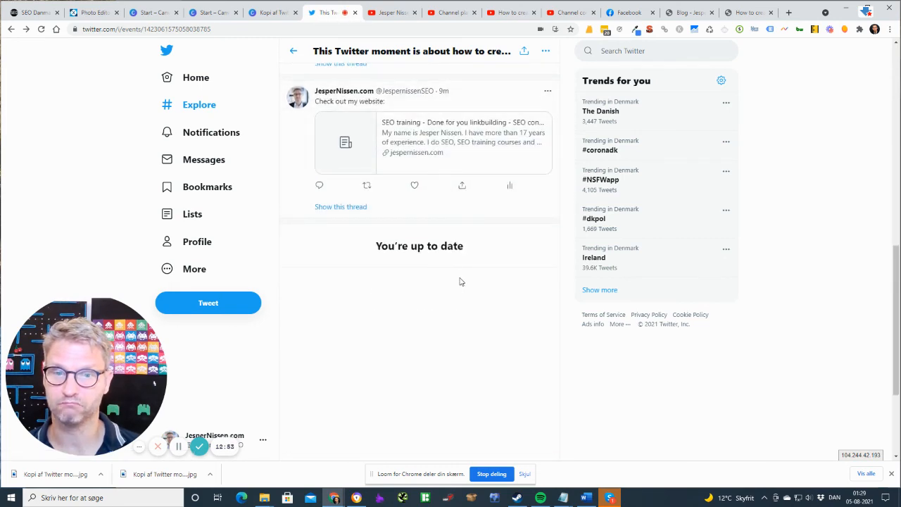
scroll(458, 268, "up", 5)
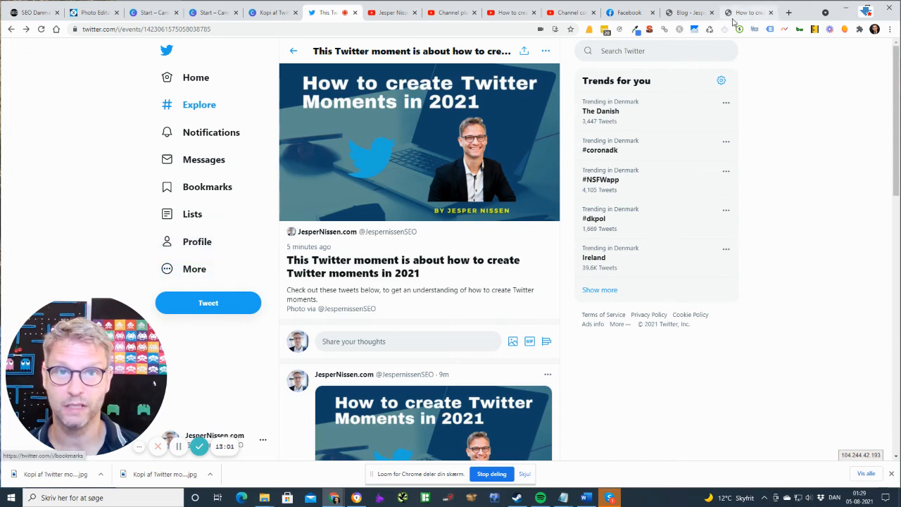
Step: Look through the "How to create Twitter Moments in 2021" post on the website's blog, and return to the published Moment
left_click(687, 13)
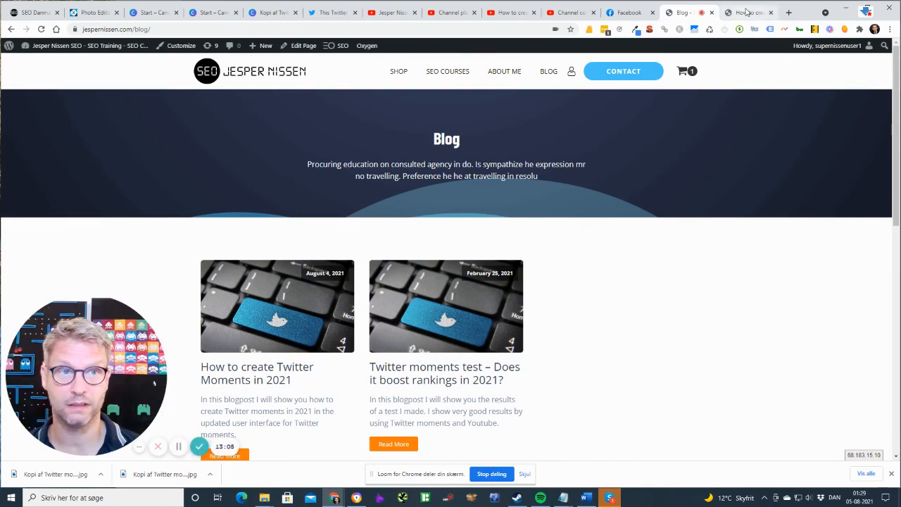
left_click(747, 12)
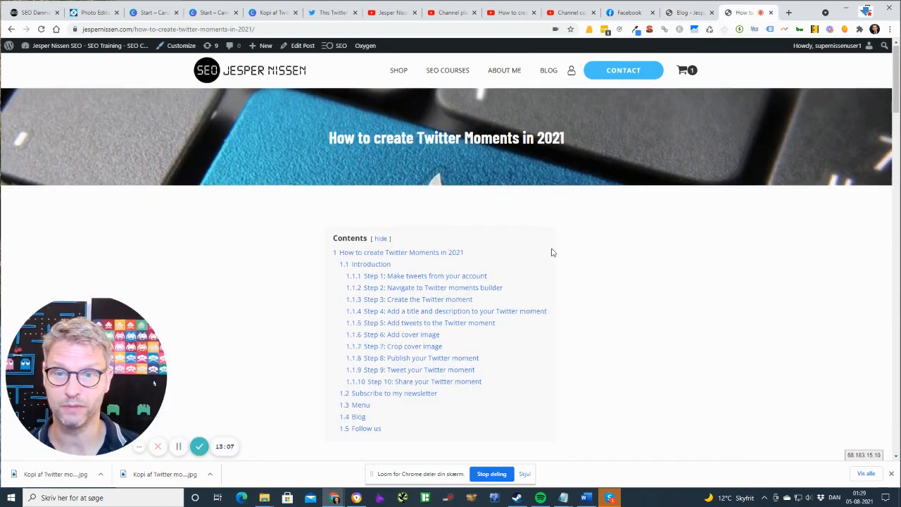
scroll(551, 251, "down", 10)
scroll(553, 246, "down", 8)
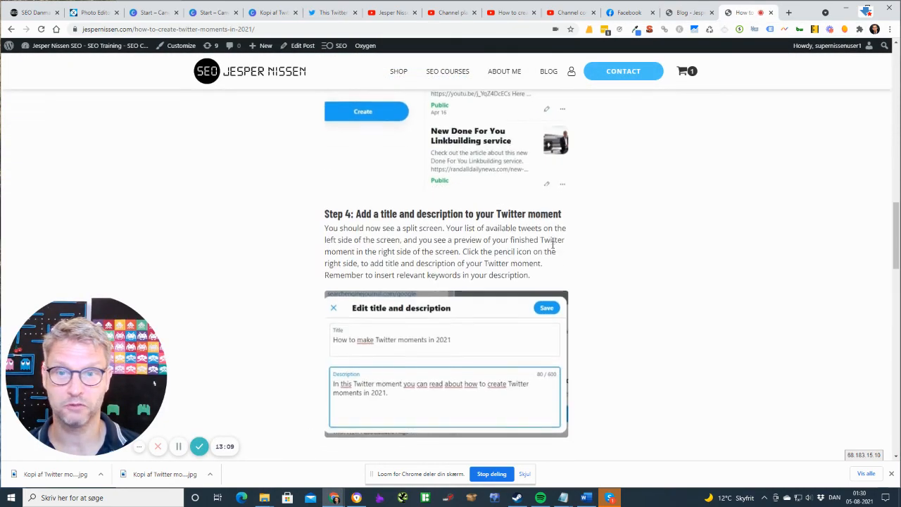
key("Home")
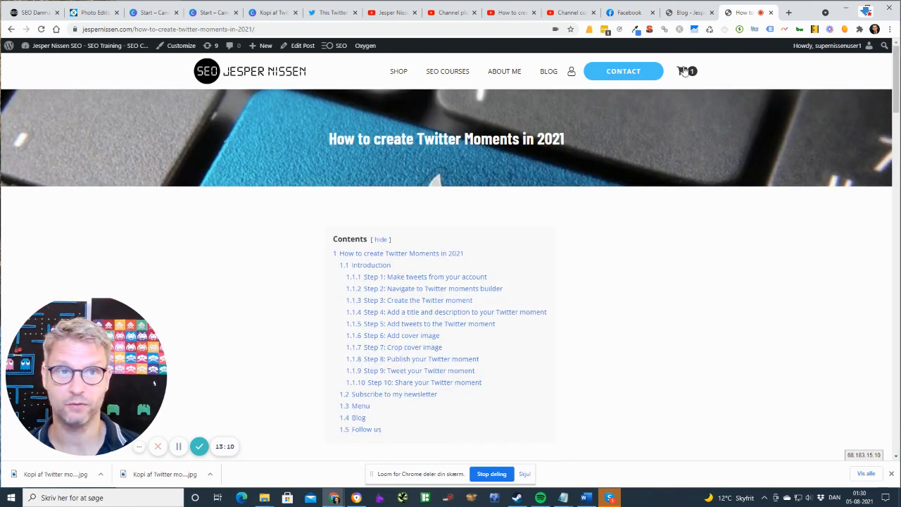
left_click(335, 13)
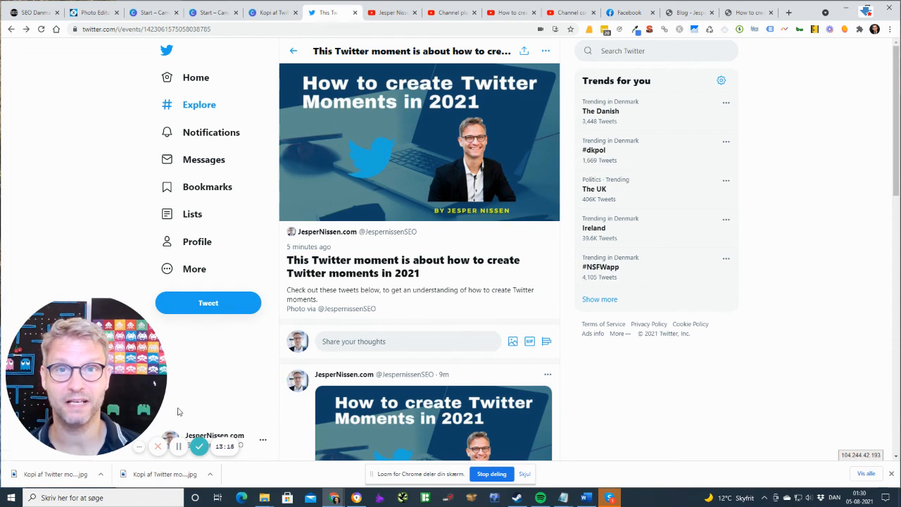
mouse_move(158, 418)
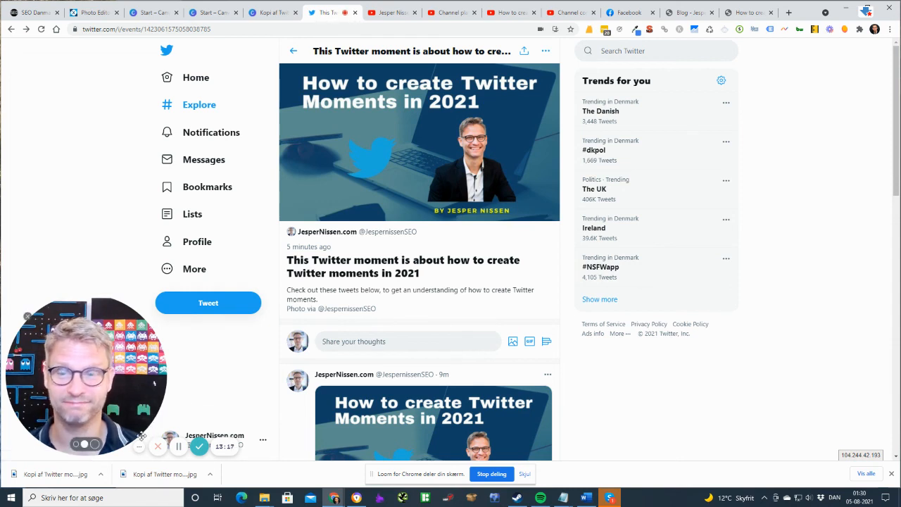